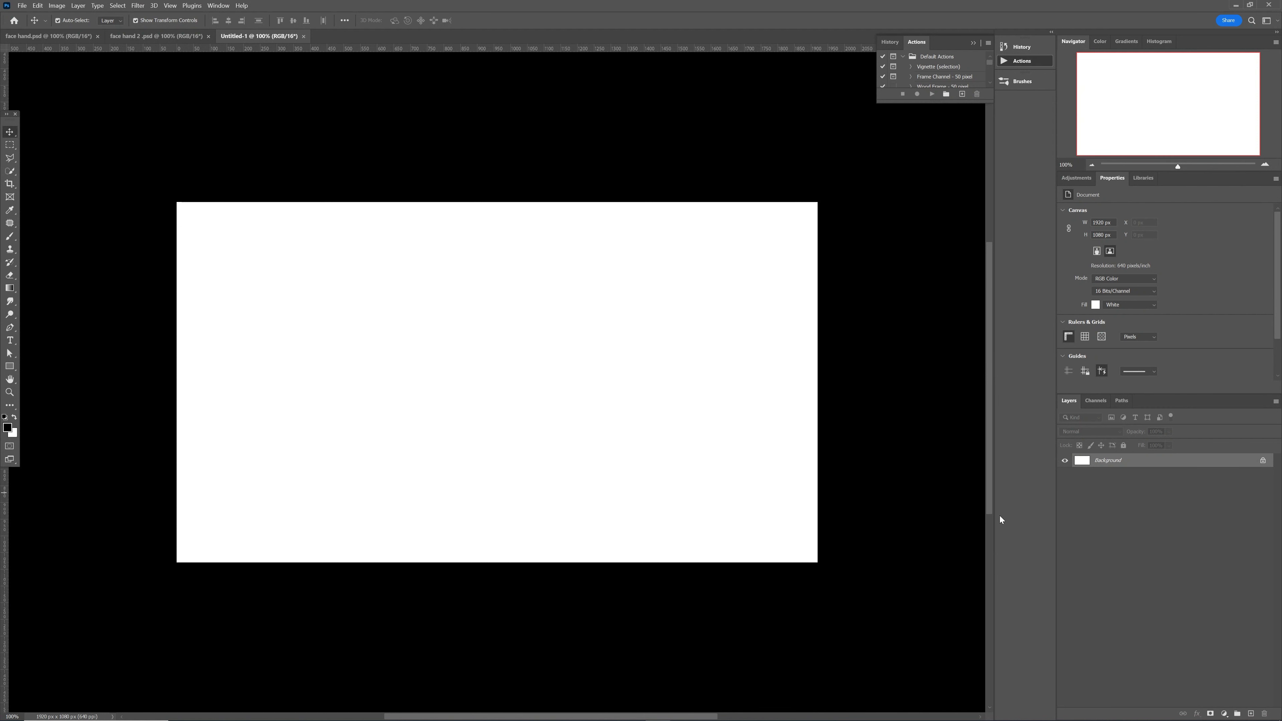
Step: Add a gradient fill layer using the Foreground to Background preset from the Basics gradients
{"action": "left_click", "coordinate": [1225, 713]}
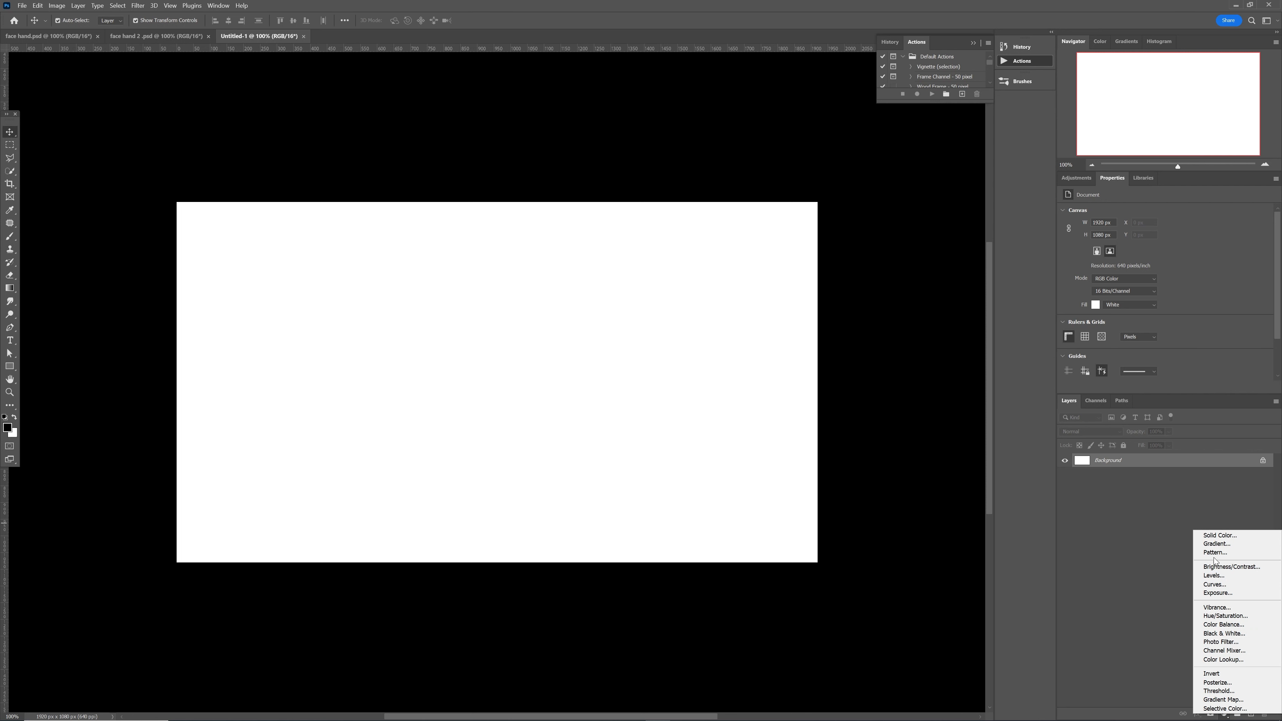
{"action": "left_click", "coordinate": [1216, 545]}
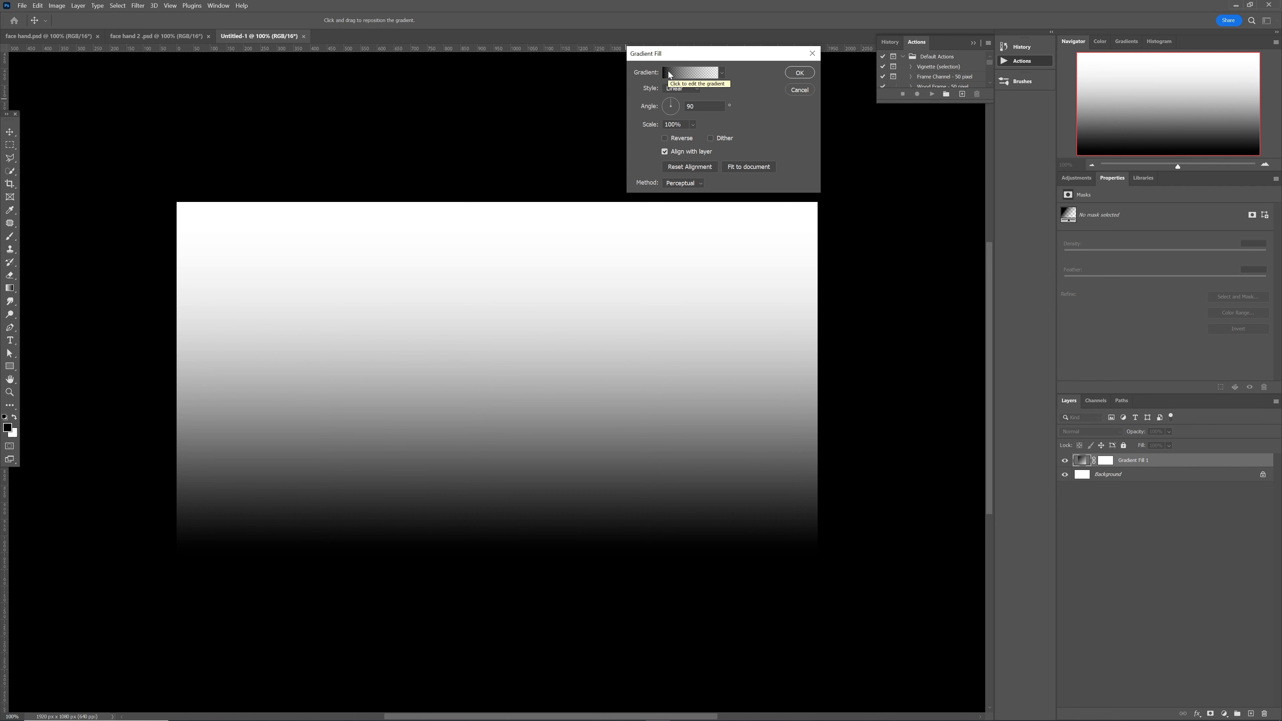
{"action": "left_click", "coordinate": [670, 75]}
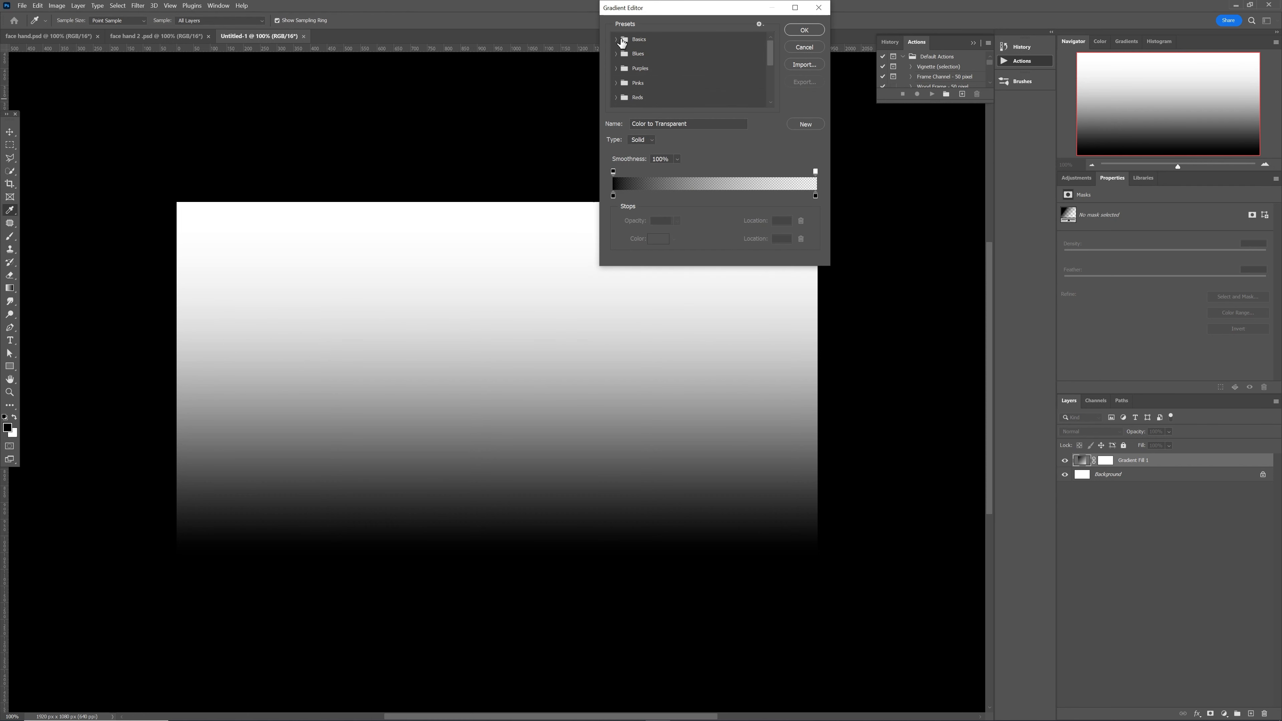
{"action": "left_click", "coordinate": [620, 40]}
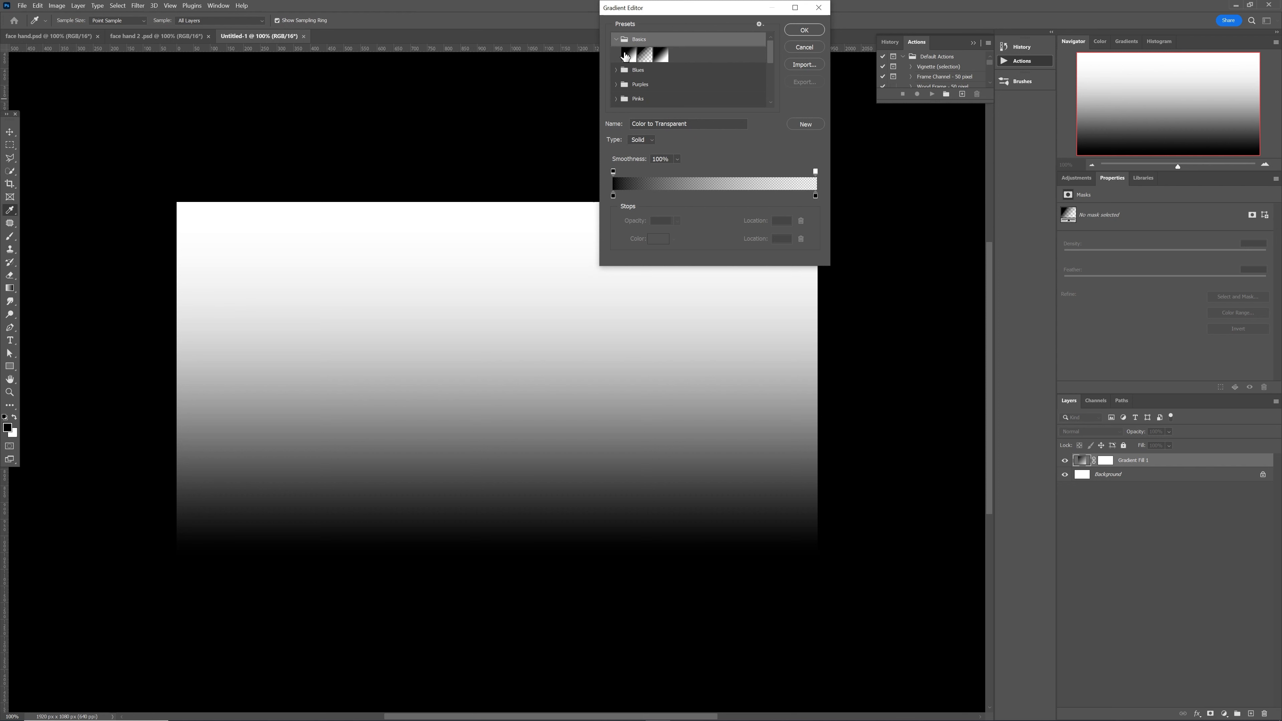
{"action": "left_click", "coordinate": [628, 55]}
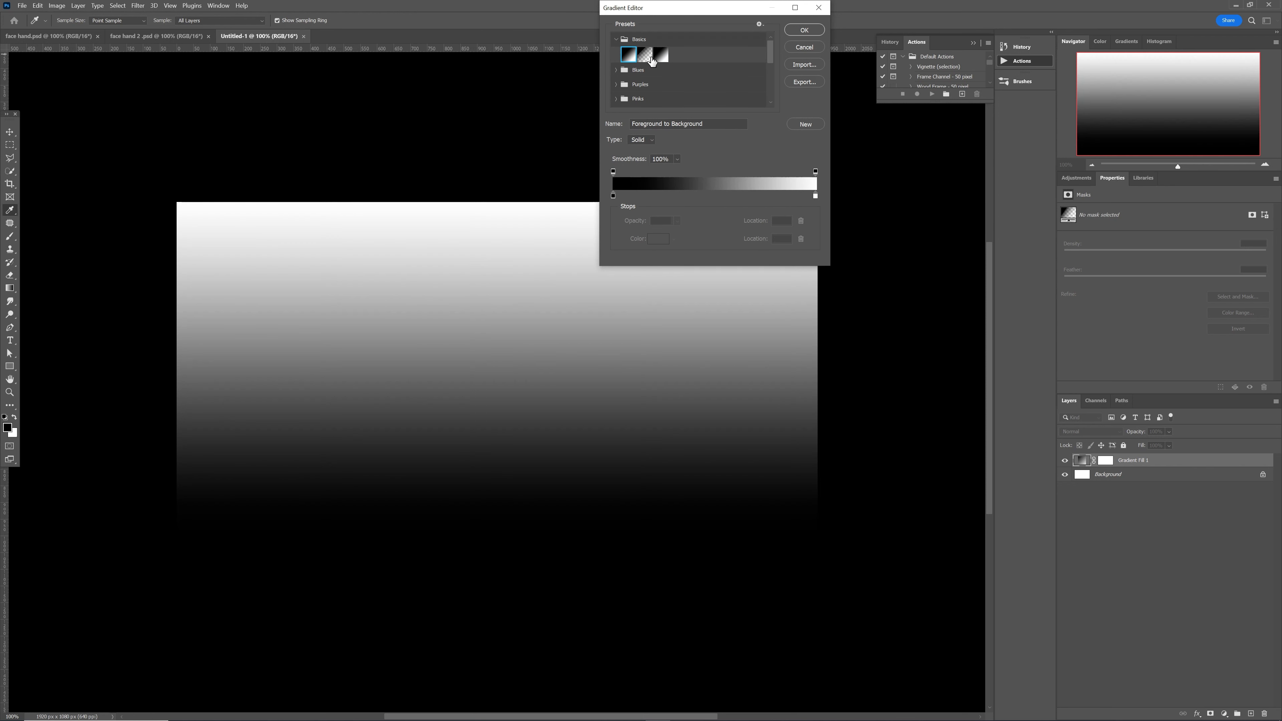
Step: Recolour the gradient's black stop to orange f9891c and accept the edited gradient
{"action": "left_click", "coordinate": [614, 196]}
{"action": "left_click", "coordinate": [658, 240]}
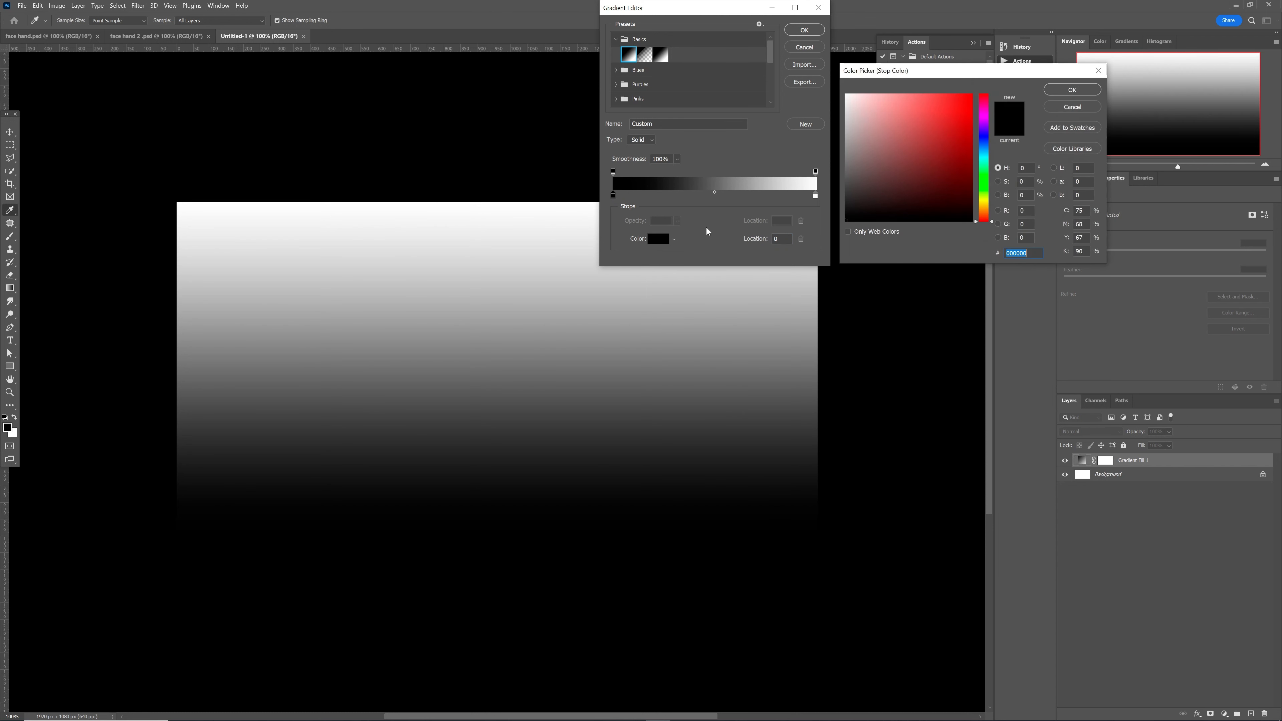
{"action": "left_click", "coordinate": [984, 211]}
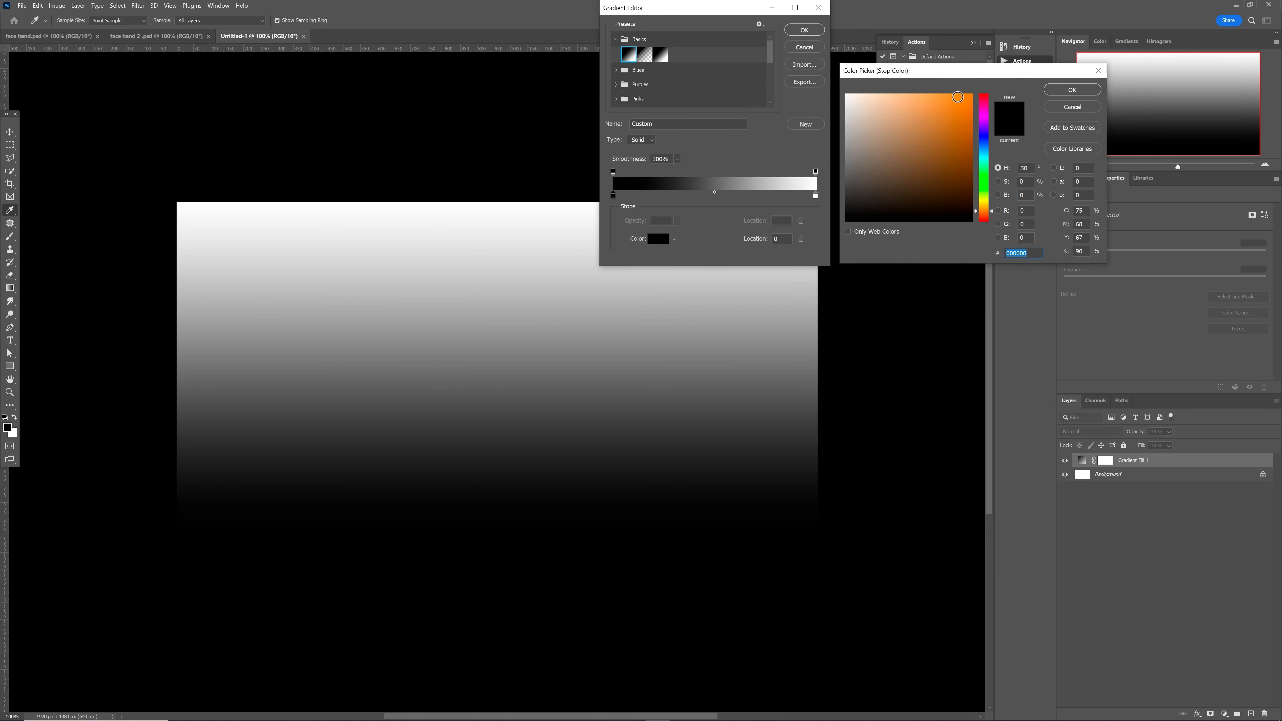
{"action": "left_click", "coordinate": [958, 97]}
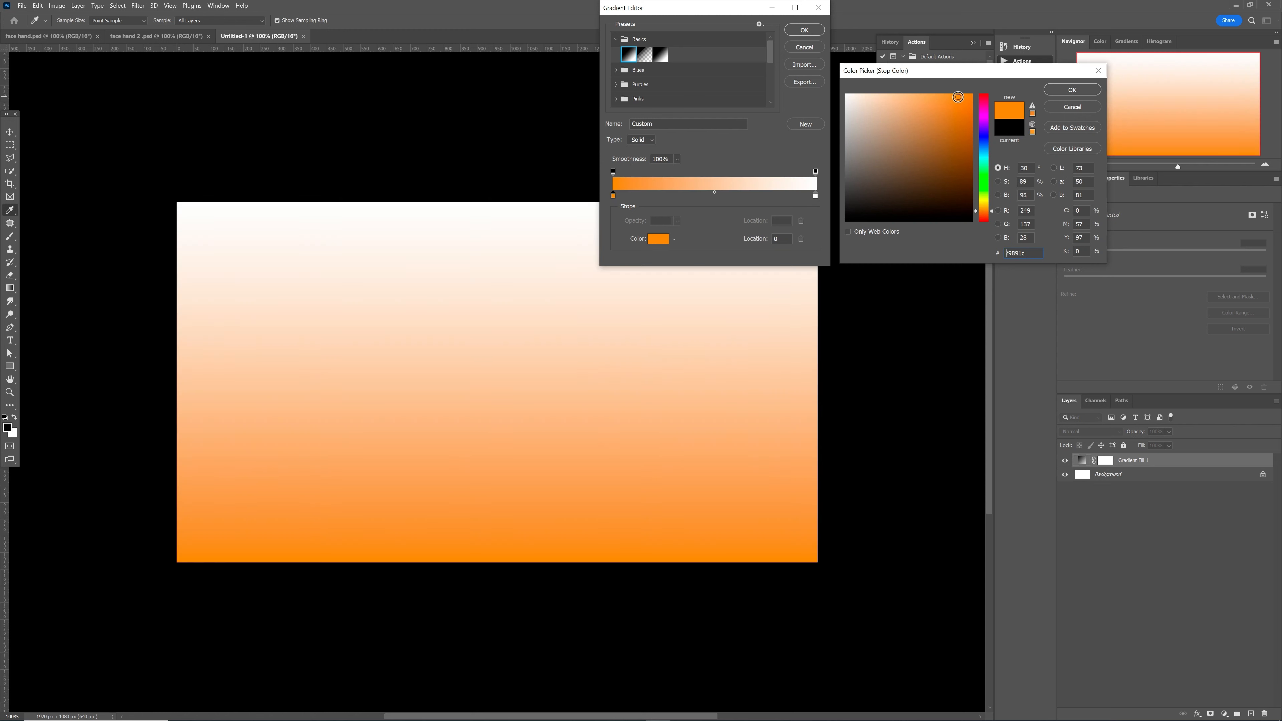
{"action": "left_click", "coordinate": [1072, 90]}
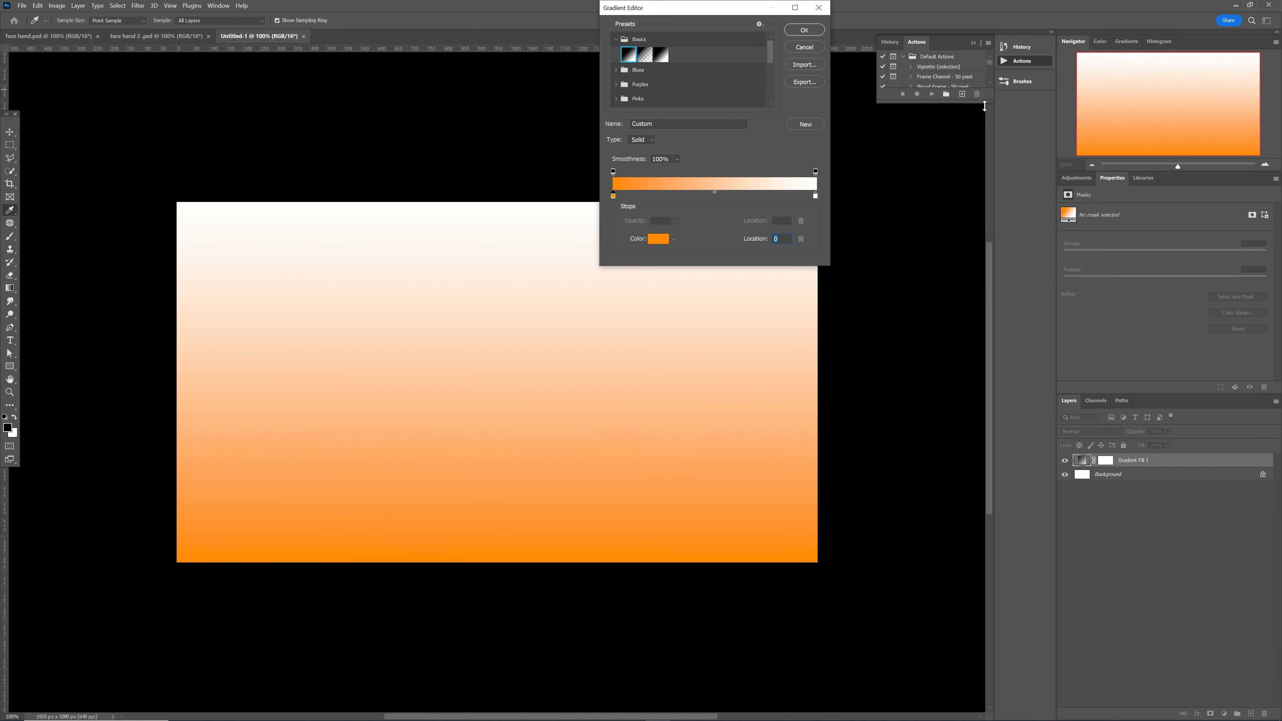
{"action": "left_click", "coordinate": [801, 30]}
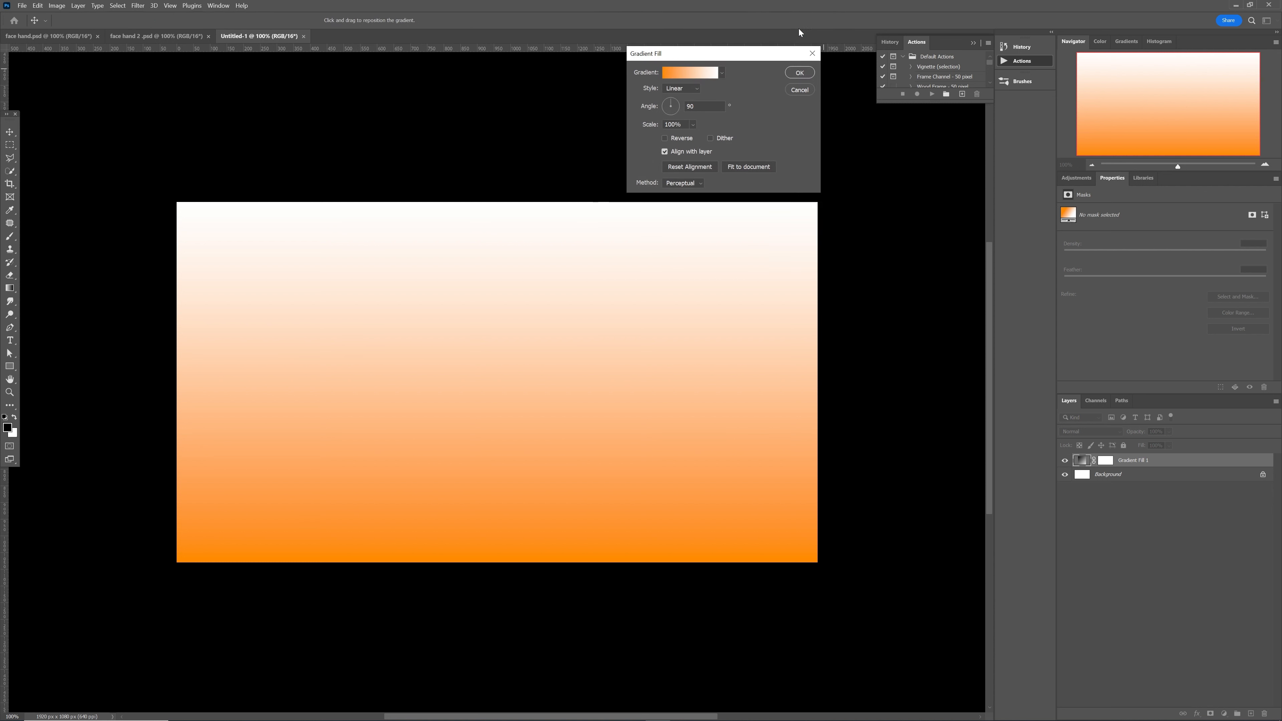
Step: Make the gradient fill radial and reversed, with its scale at 223%, and apply it
{"action": "left_click", "coordinate": [693, 89]}
{"action": "left_click", "coordinate": [686, 104]}
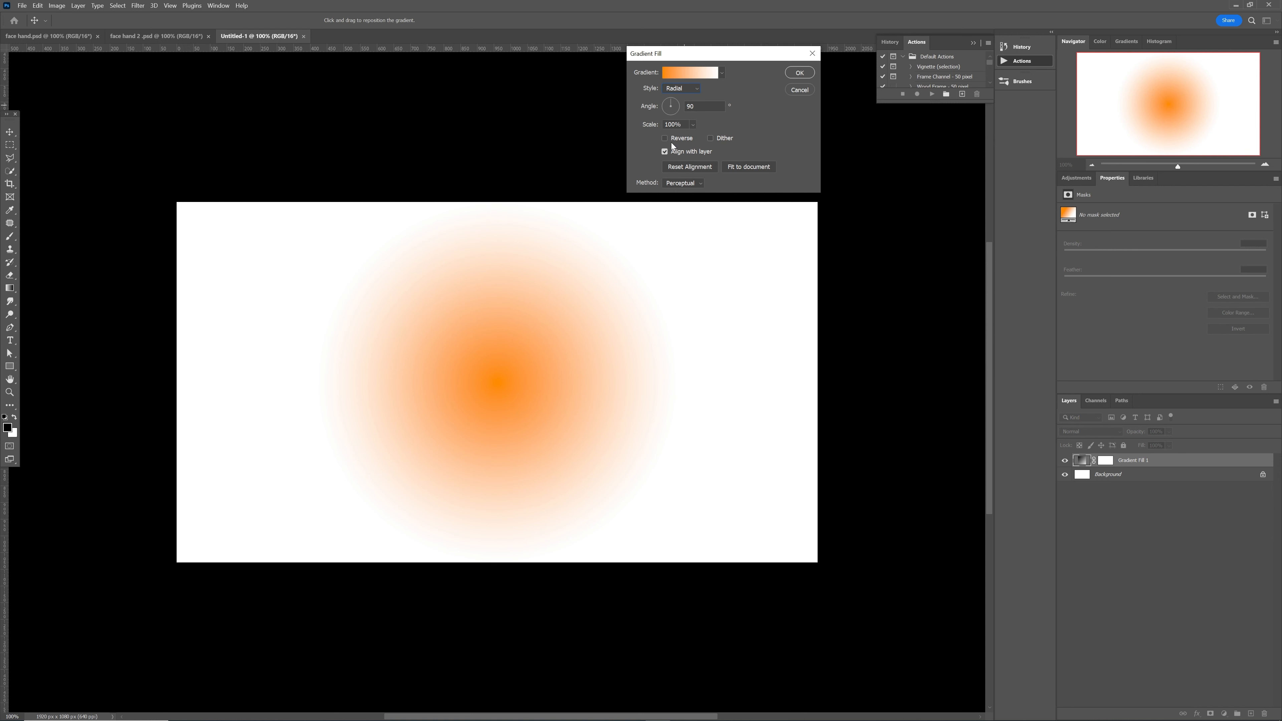
{"action": "left_click", "coordinate": [665, 139]}
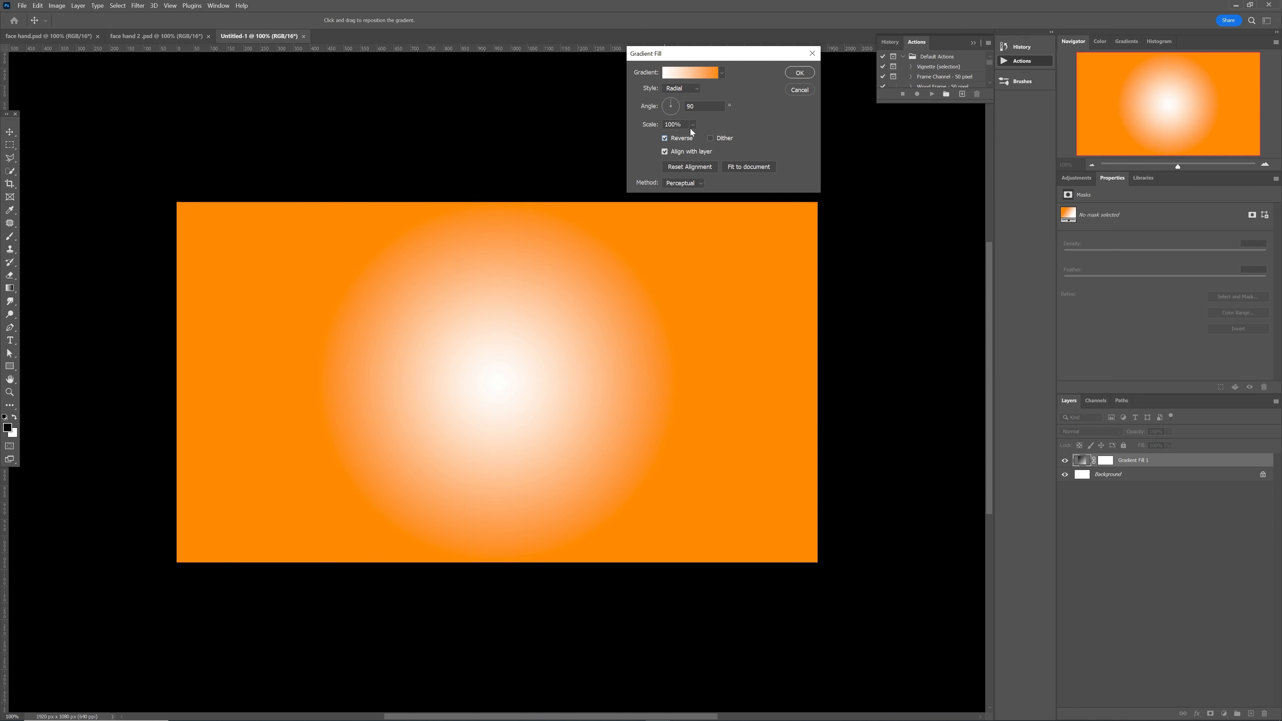
{"action": "left_click_drag", "start_coordinate": [701, 136], "coordinate": [709, 136]}
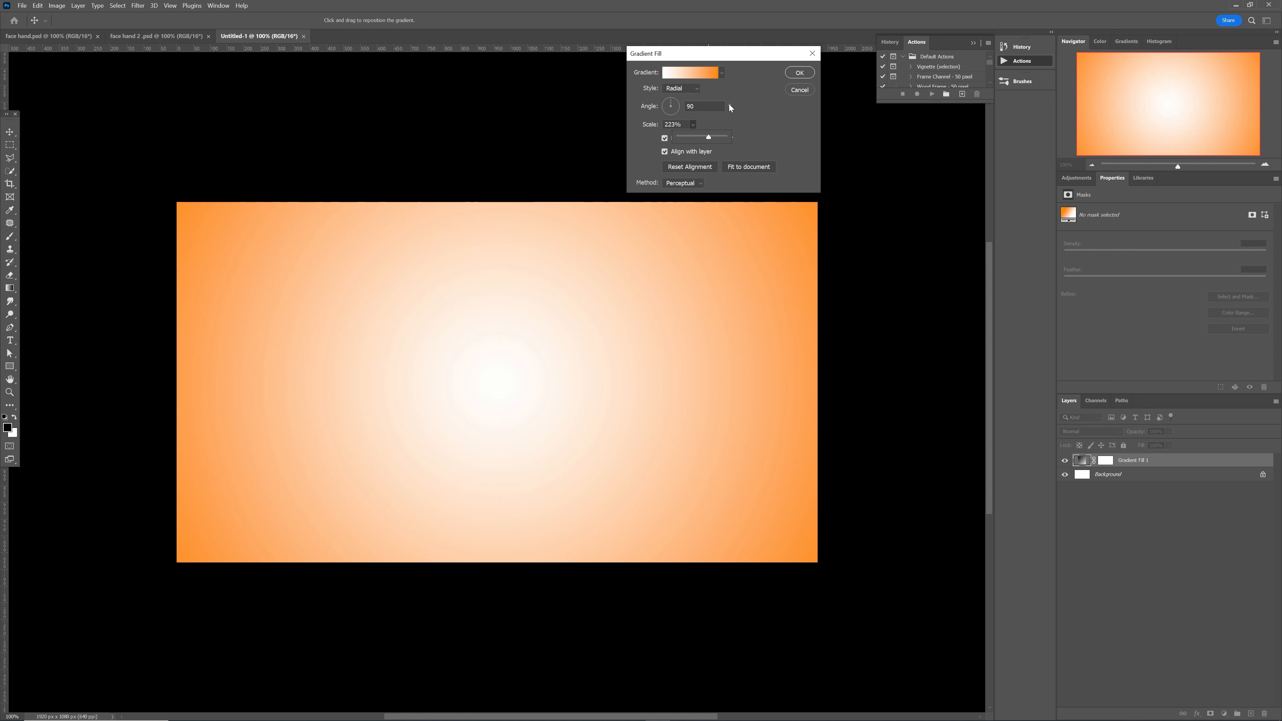
{"action": "left_click", "coordinate": [800, 74]}
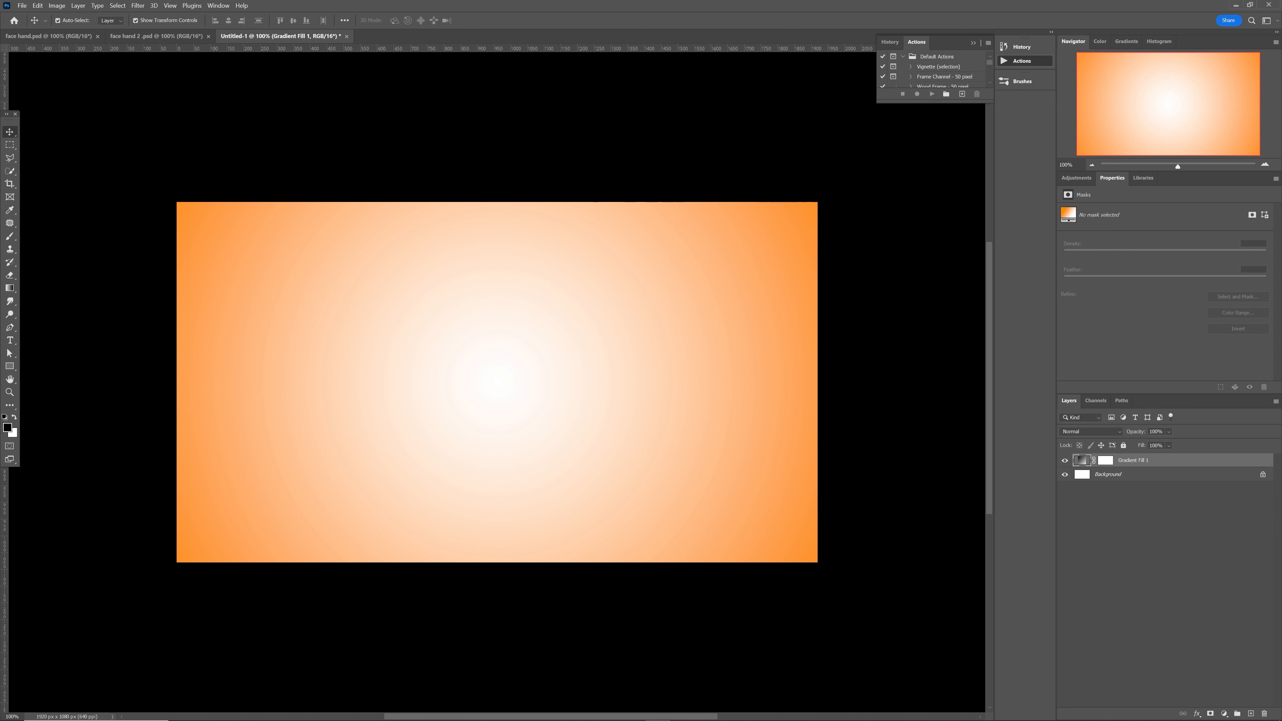
Step: Place the hand-with-fist image at its fitted size and mask out its white background using Select Subject
{"action": "left_click_drag", "start_coordinate": [438, 274], "coordinate": [439, 274]}
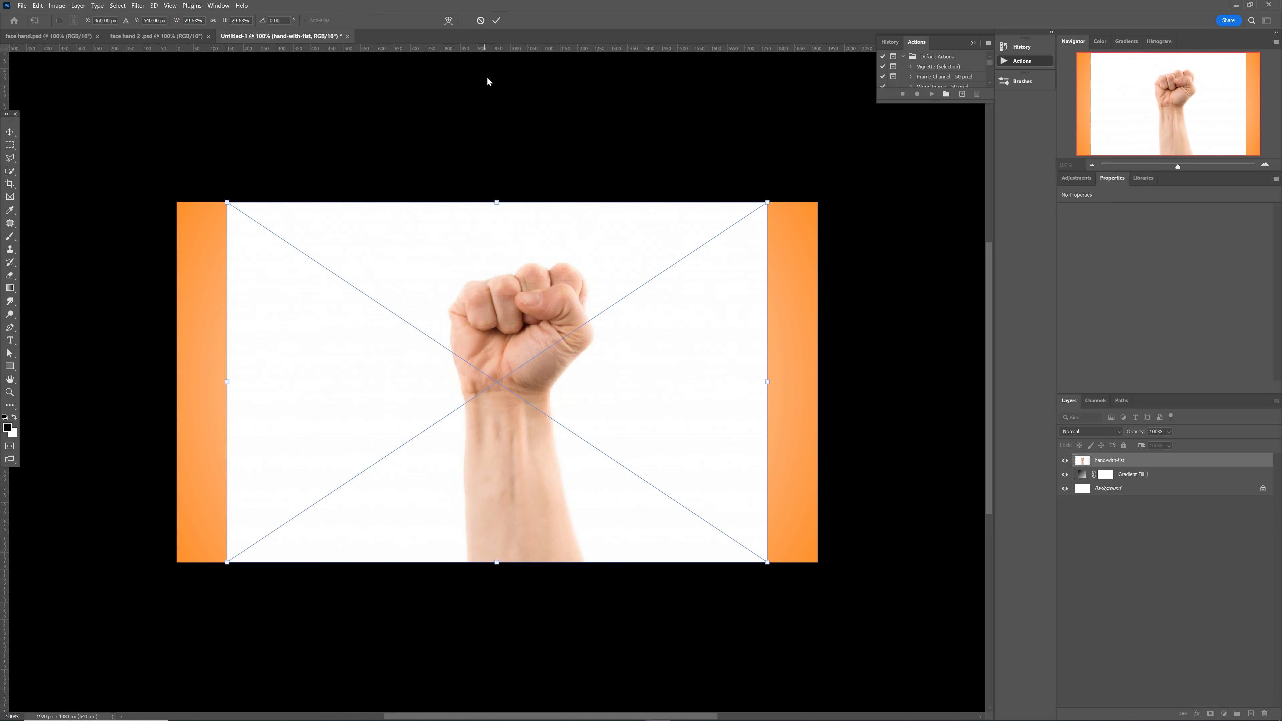
{"action": "left_click", "coordinate": [497, 21]}
{"action": "left_click", "coordinate": [14, 174]}
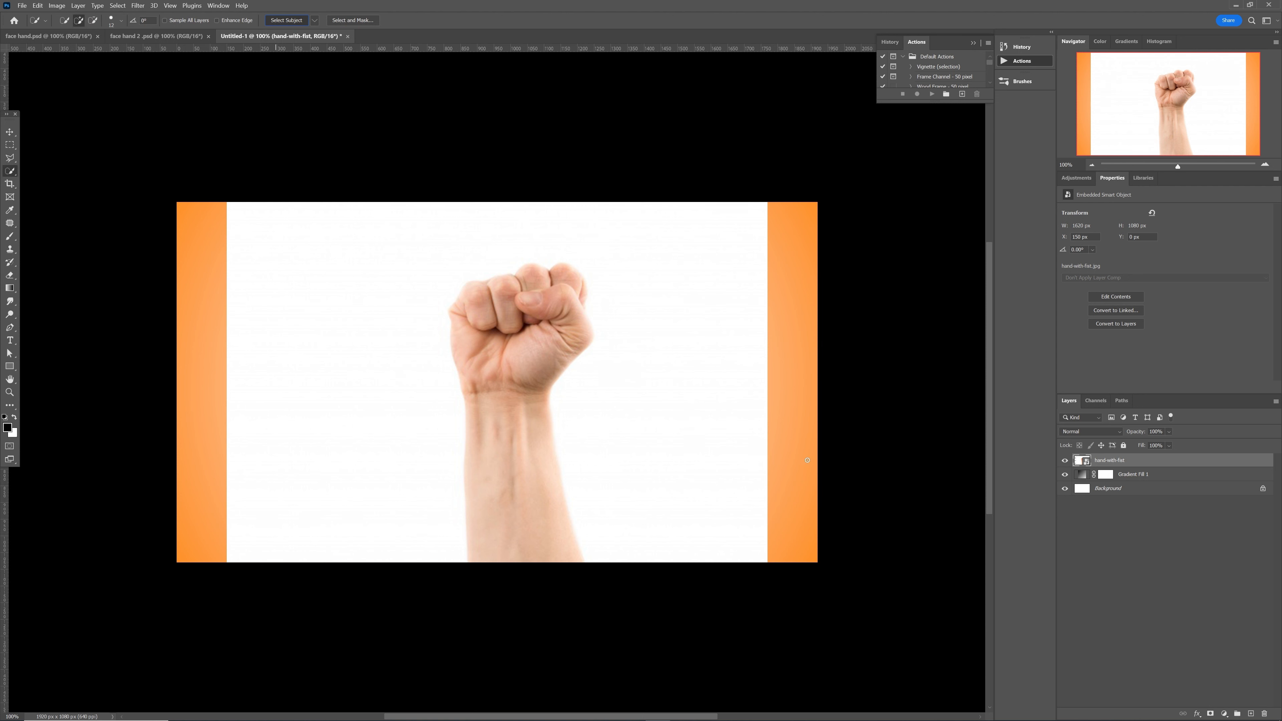
{"action": "left_click", "coordinate": [1210, 714]}
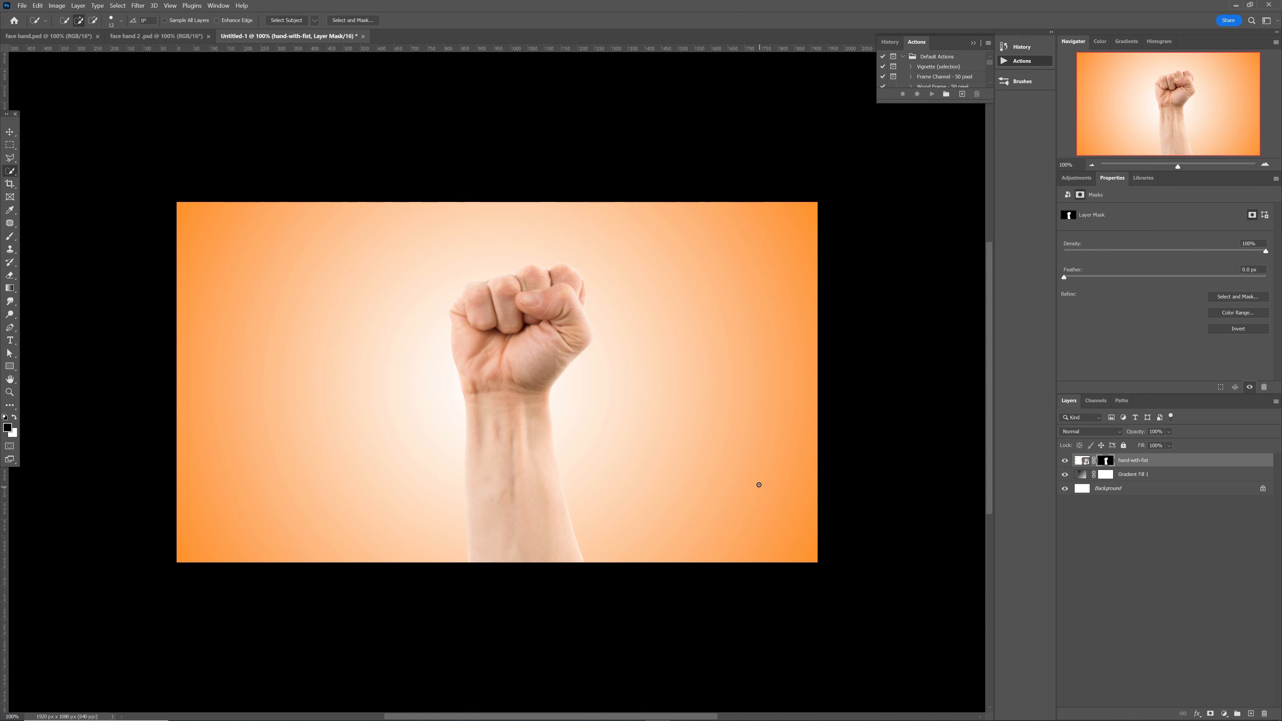
Step: Raise the contrast of the fist's mask edge and convert the masked fist layer to a smart object
{"action": "double_click", "coordinate": [1104, 461]}
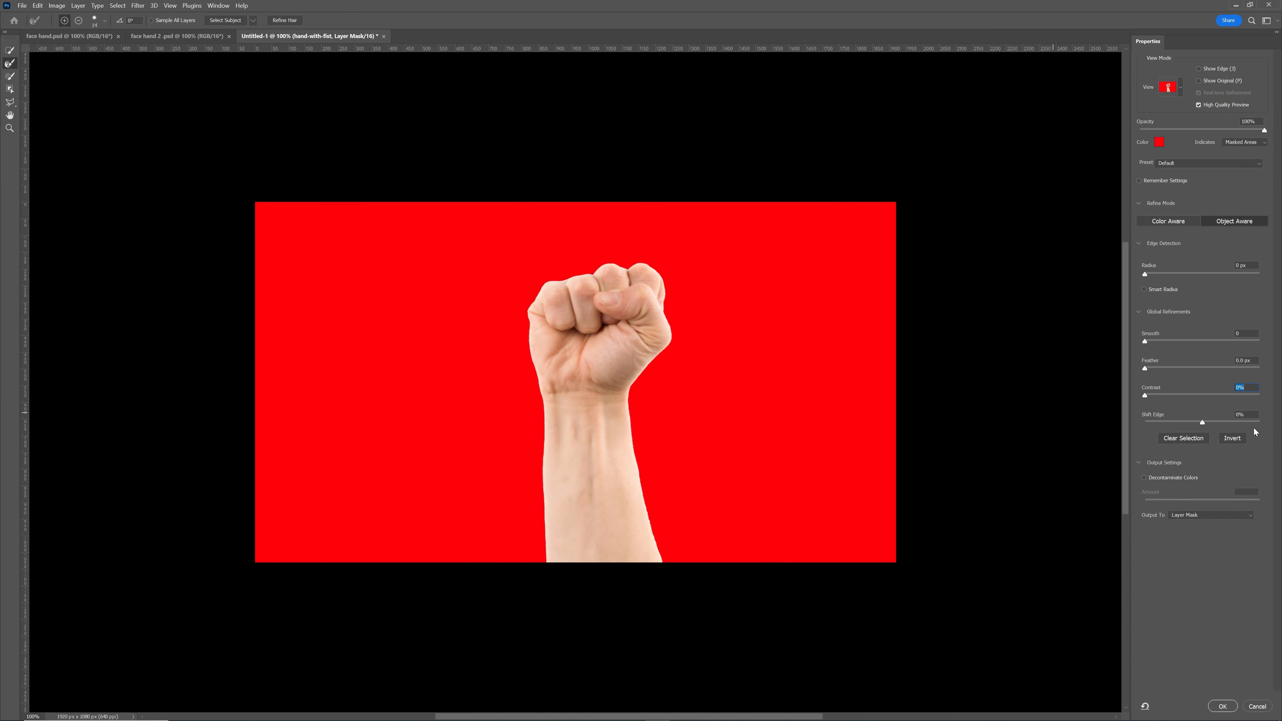
{"action": "left_click_drag", "start_coordinate": [1144, 395], "coordinate": [1219, 396]}
{"action": "left_click", "coordinate": [1223, 708]}
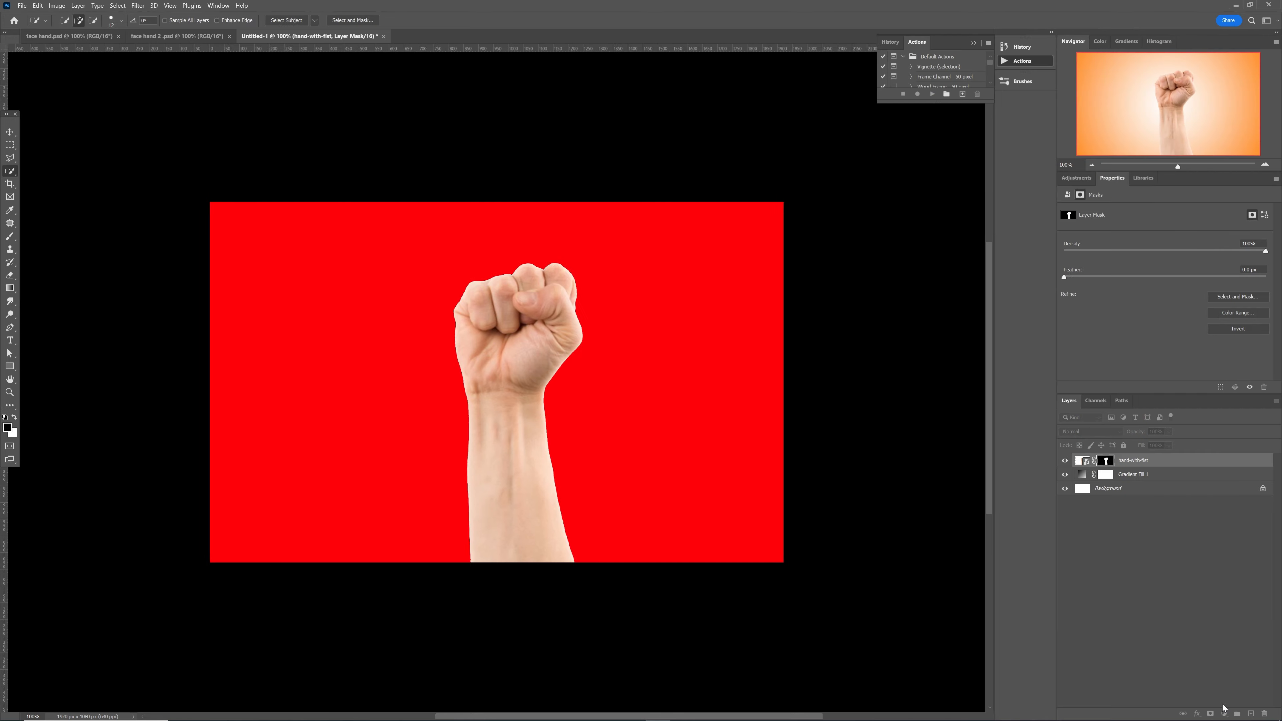
{"action": "right_click", "coordinate": [1171, 465]}
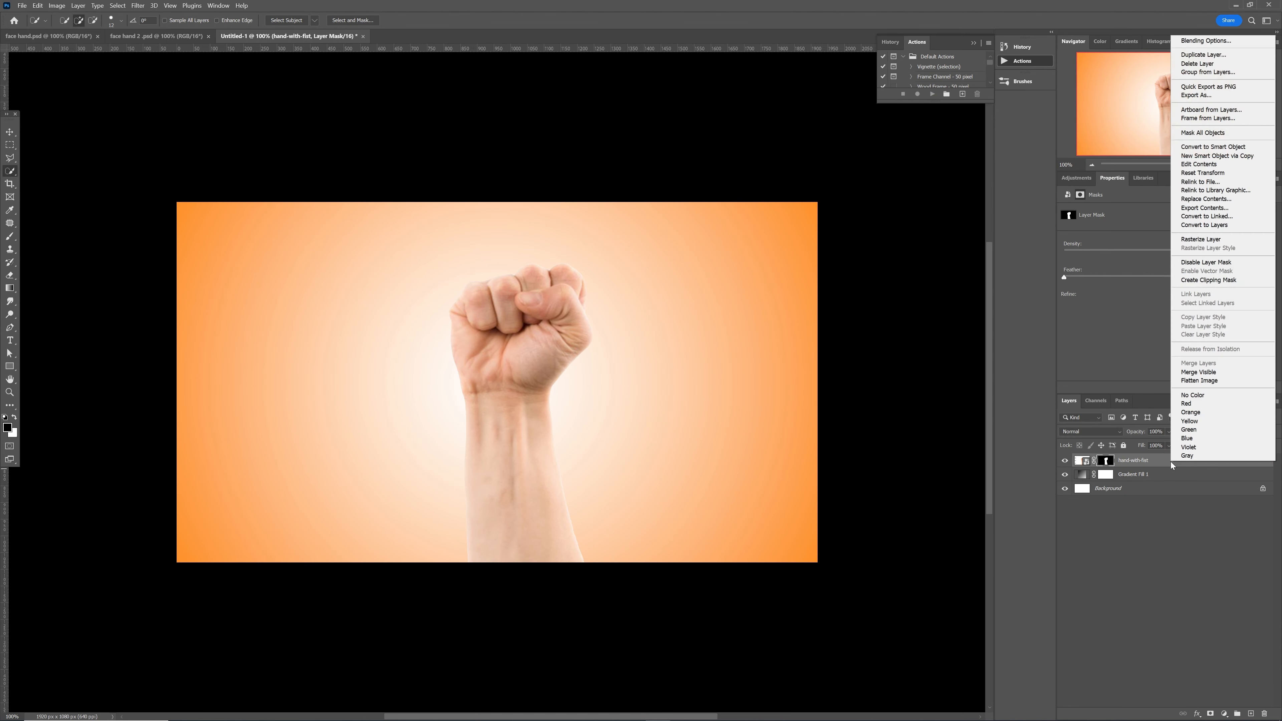
{"action": "left_click", "coordinate": [1188, 147]}
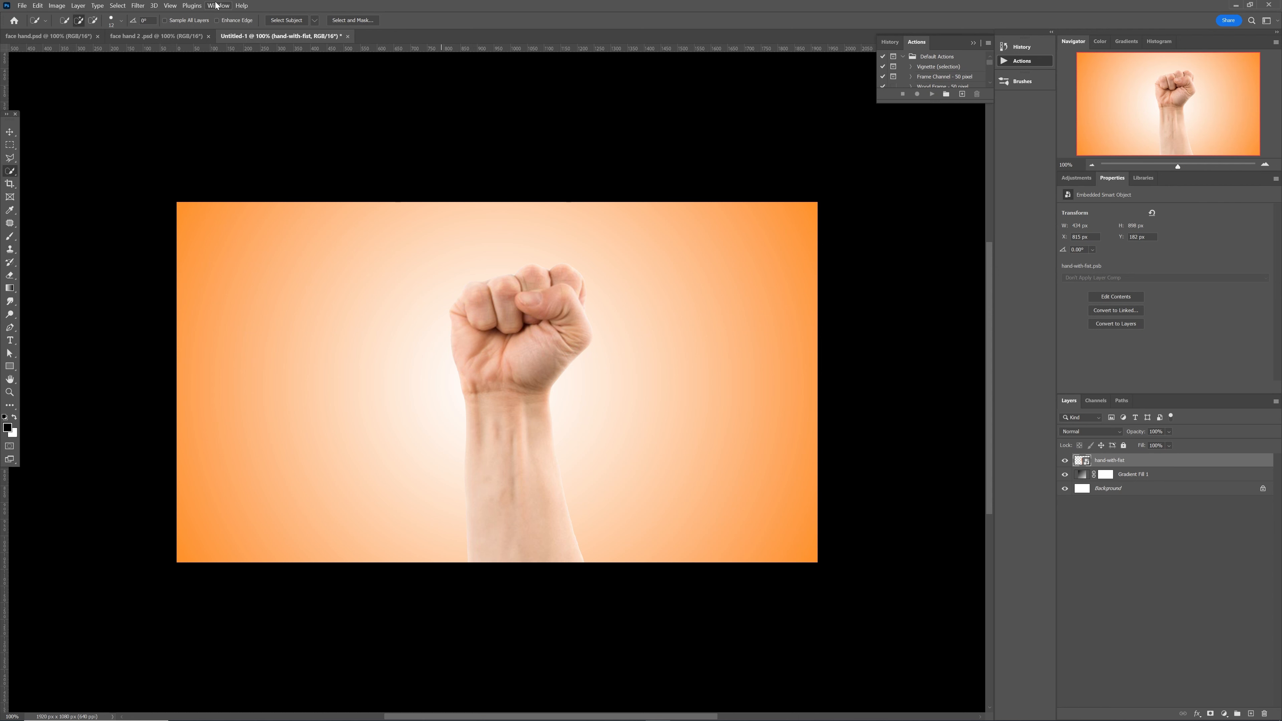
Step: Sharpen the fist layer with the Camera Raw Filter's Detail sharpening
{"action": "left_click", "coordinate": [138, 5]}
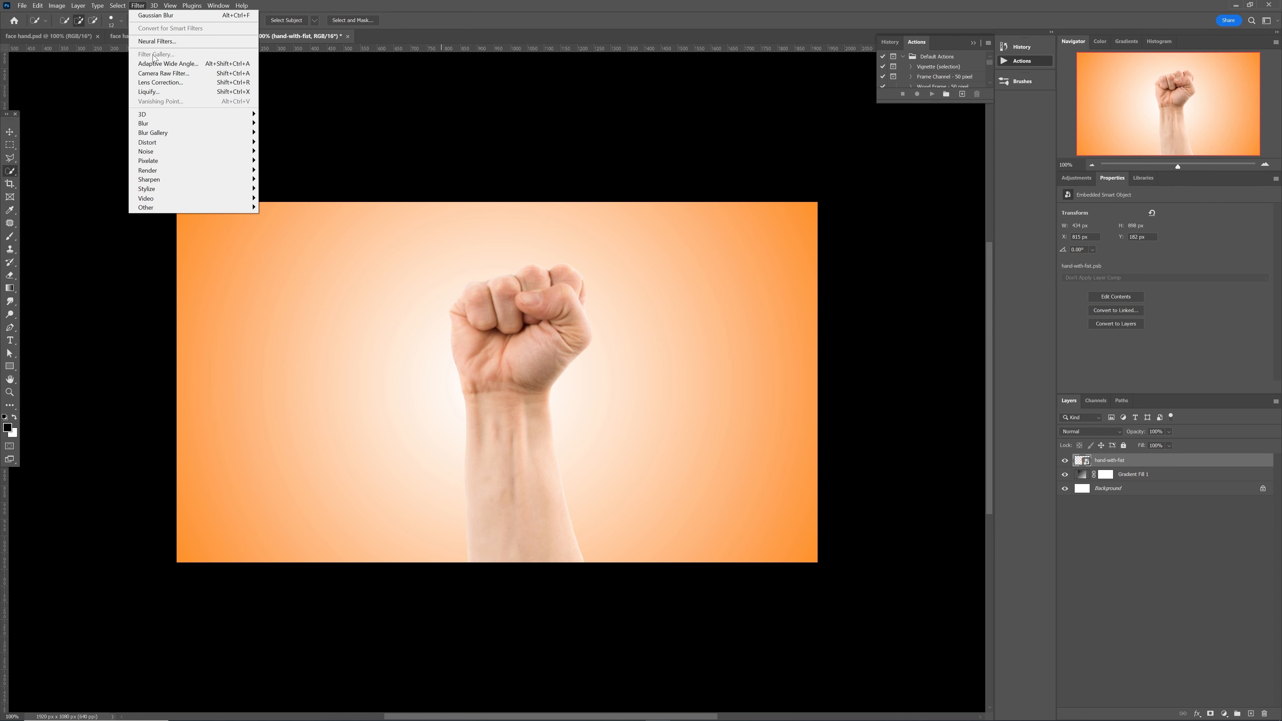
{"action": "left_click", "coordinate": [160, 73]}
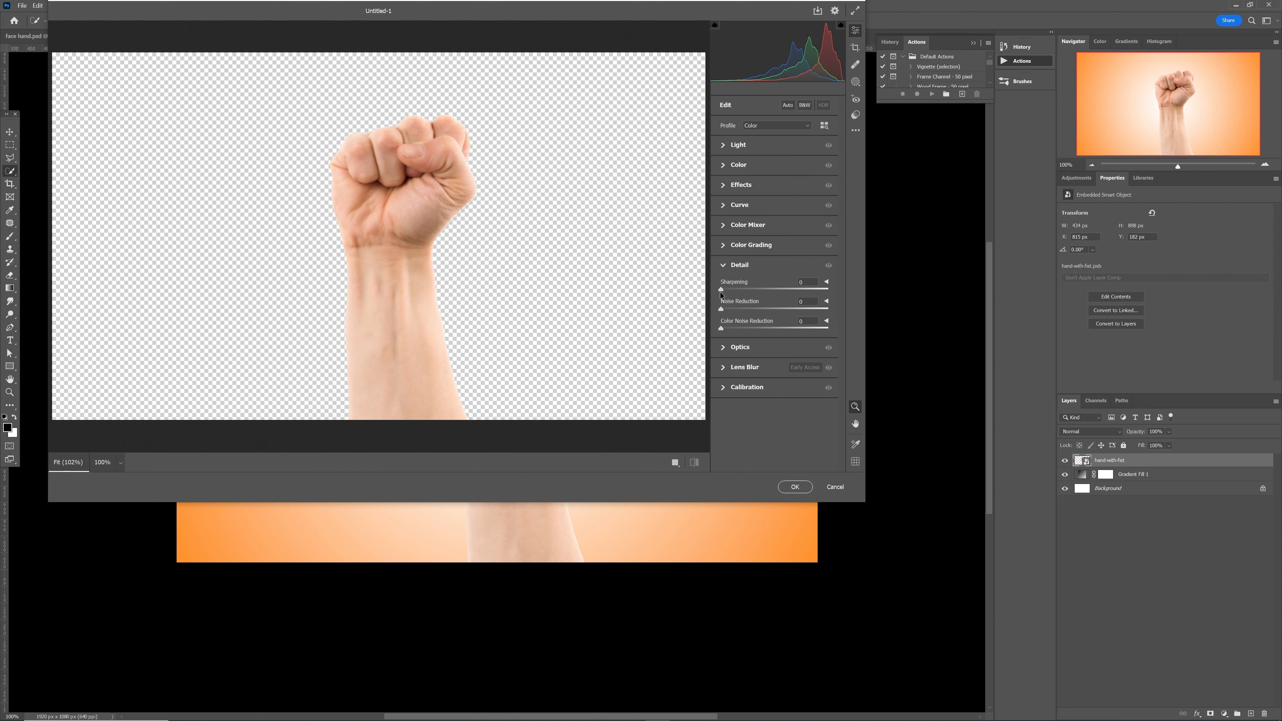
{"action": "left_click_drag", "start_coordinate": [720, 290], "coordinate": [750, 291]}
{"action": "left_click", "coordinate": [795, 486]}
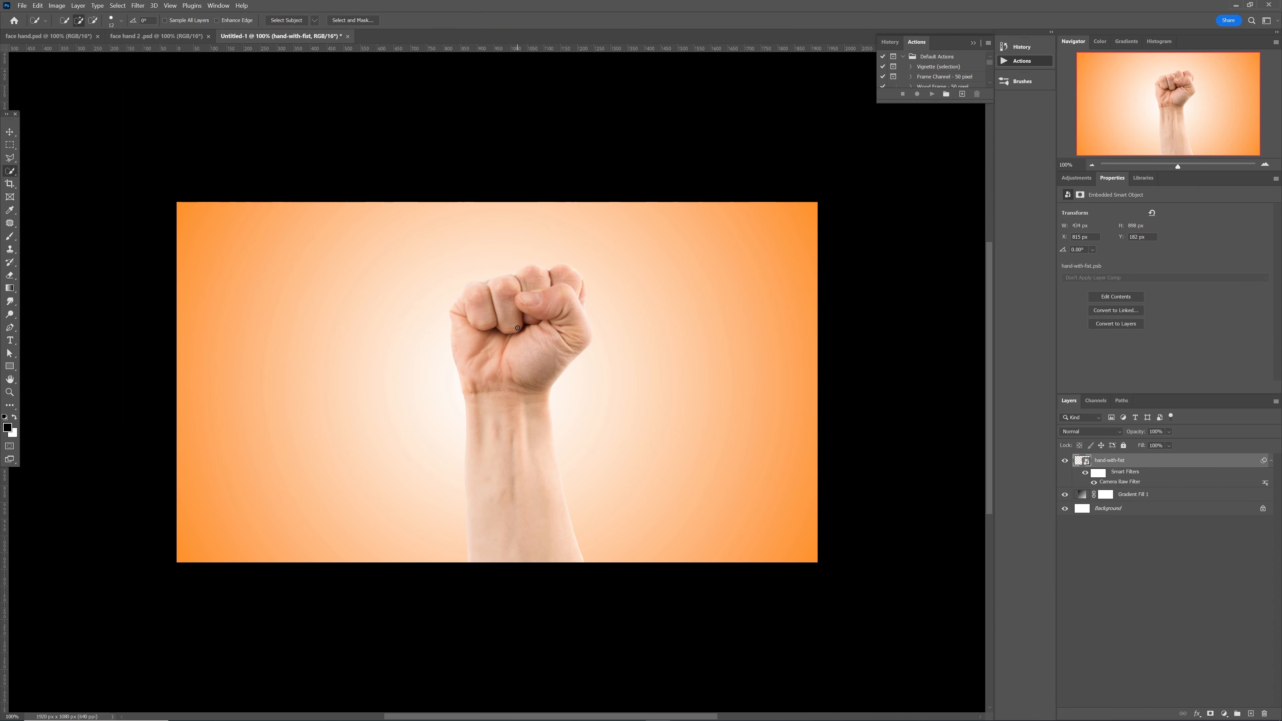
Step: Place the photo of the smiling girl with her tongue out above the fist layer
{"action": "key", "text": "v"}
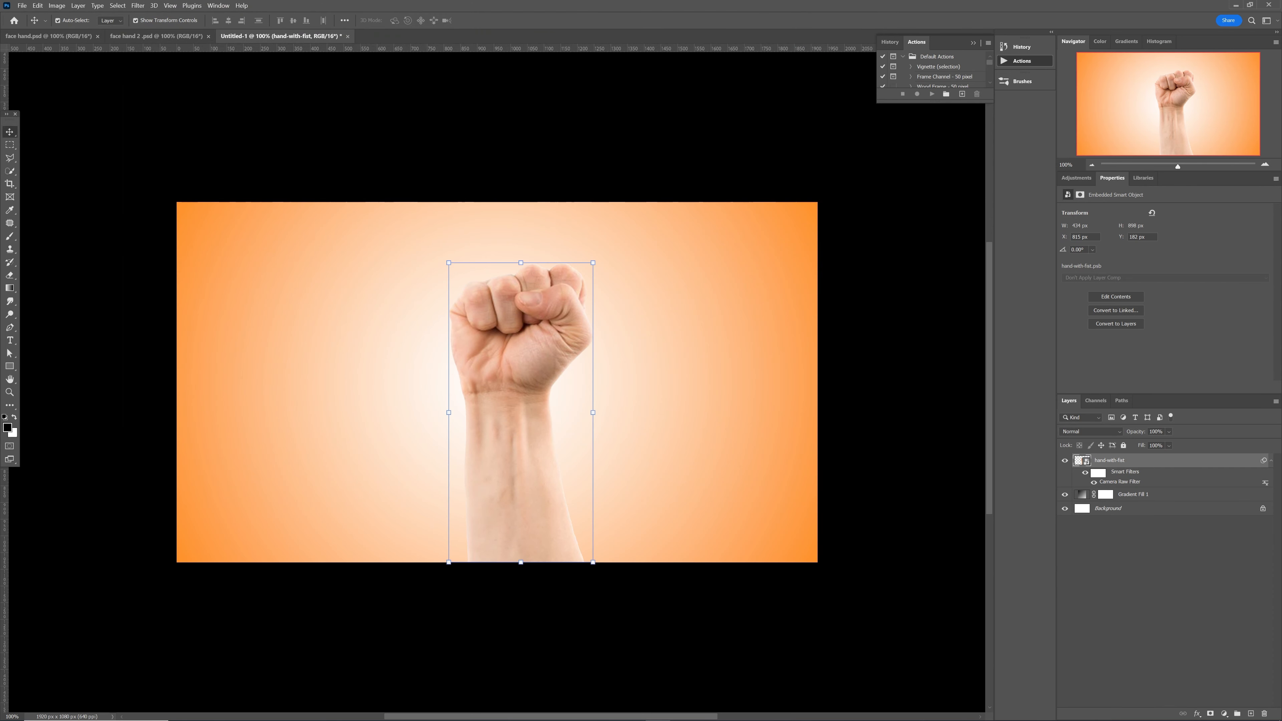
{"action": "left_click_drag", "start_coordinate": [139, 312], "coordinate": [359, 332]}
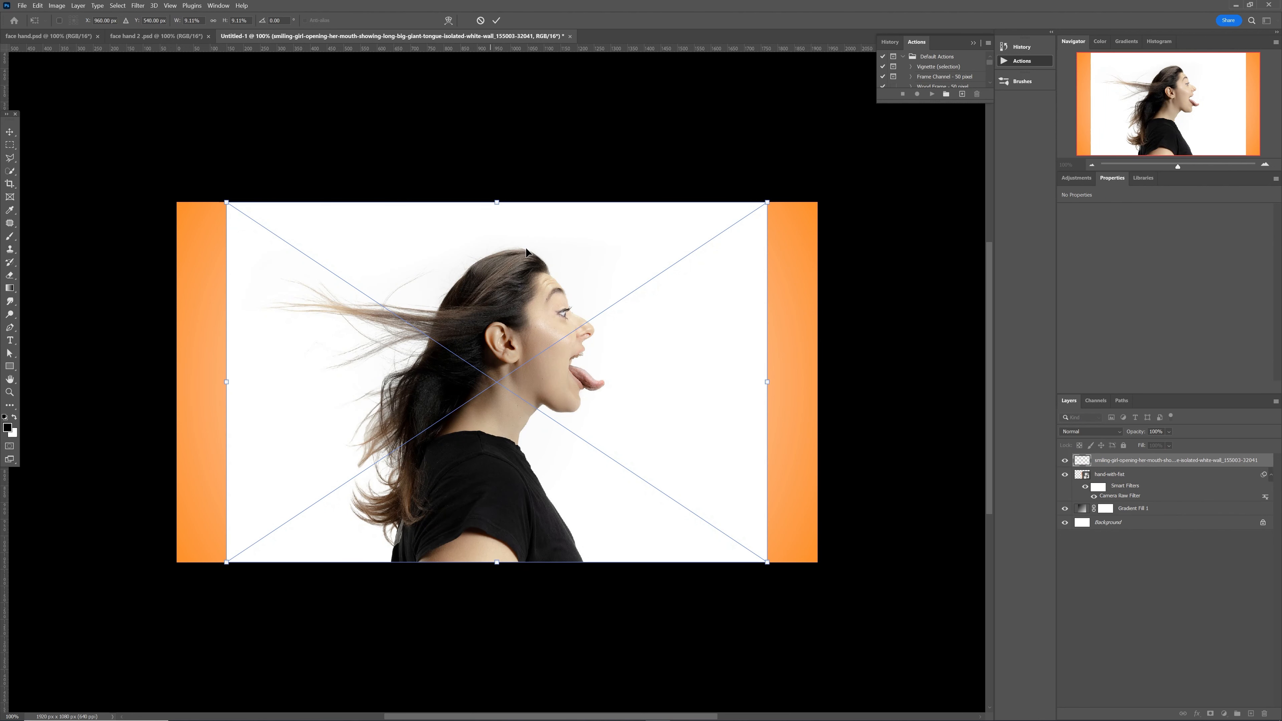
{"action": "left_click", "coordinate": [496, 20]}
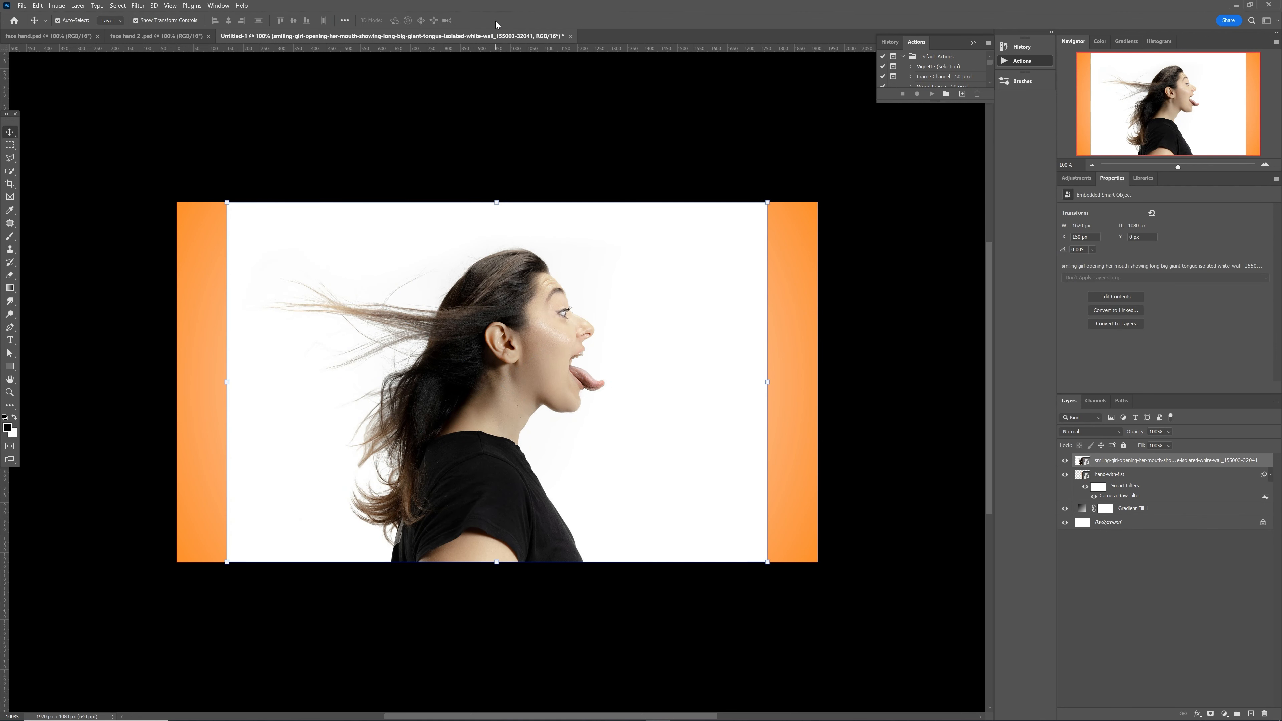
Step: Mask out the girl's background using Select Subject and convert the masked layer to a smart object
{"action": "key", "text": "w"}
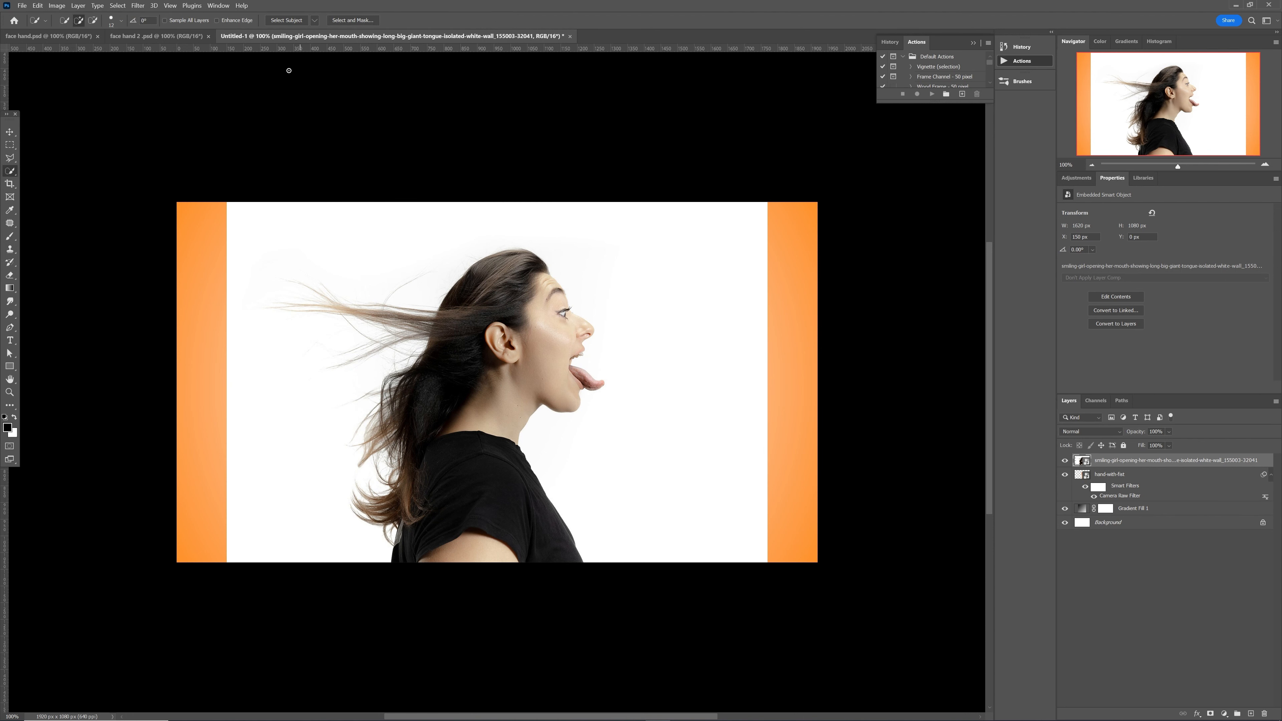
{"action": "left_click", "coordinate": [284, 20]}
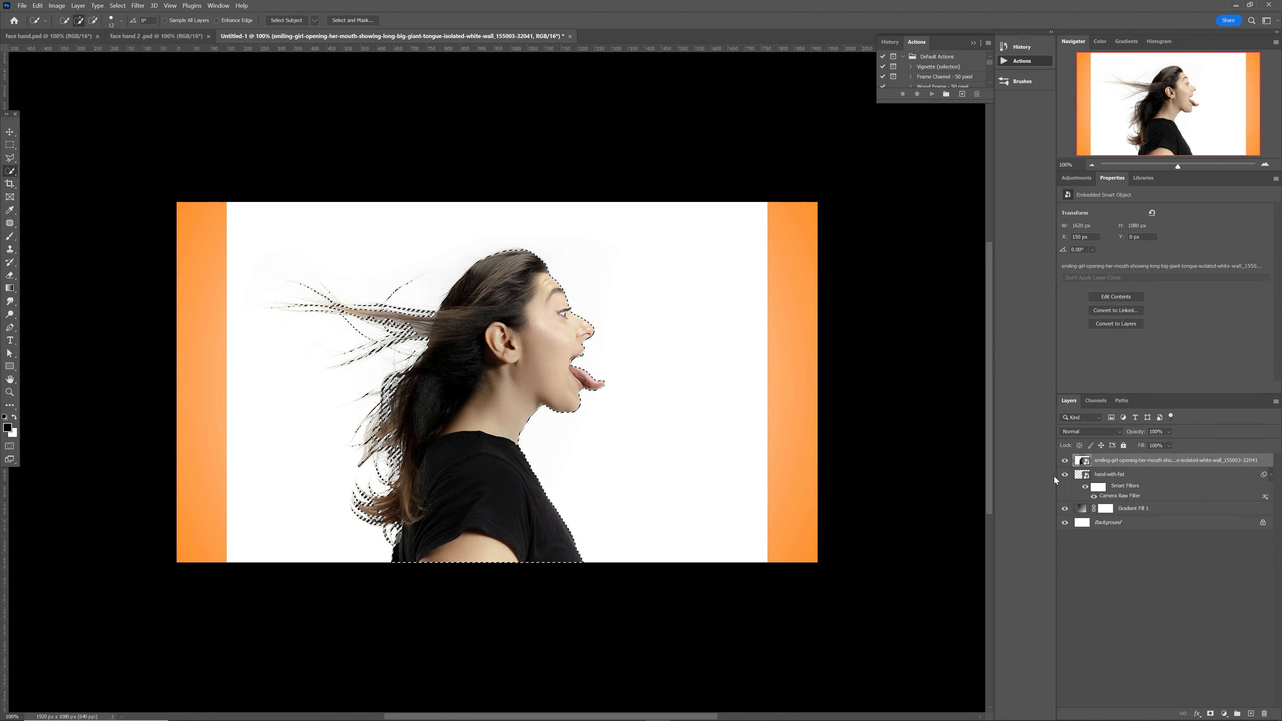
{"action": "left_click", "coordinate": [1210, 713]}
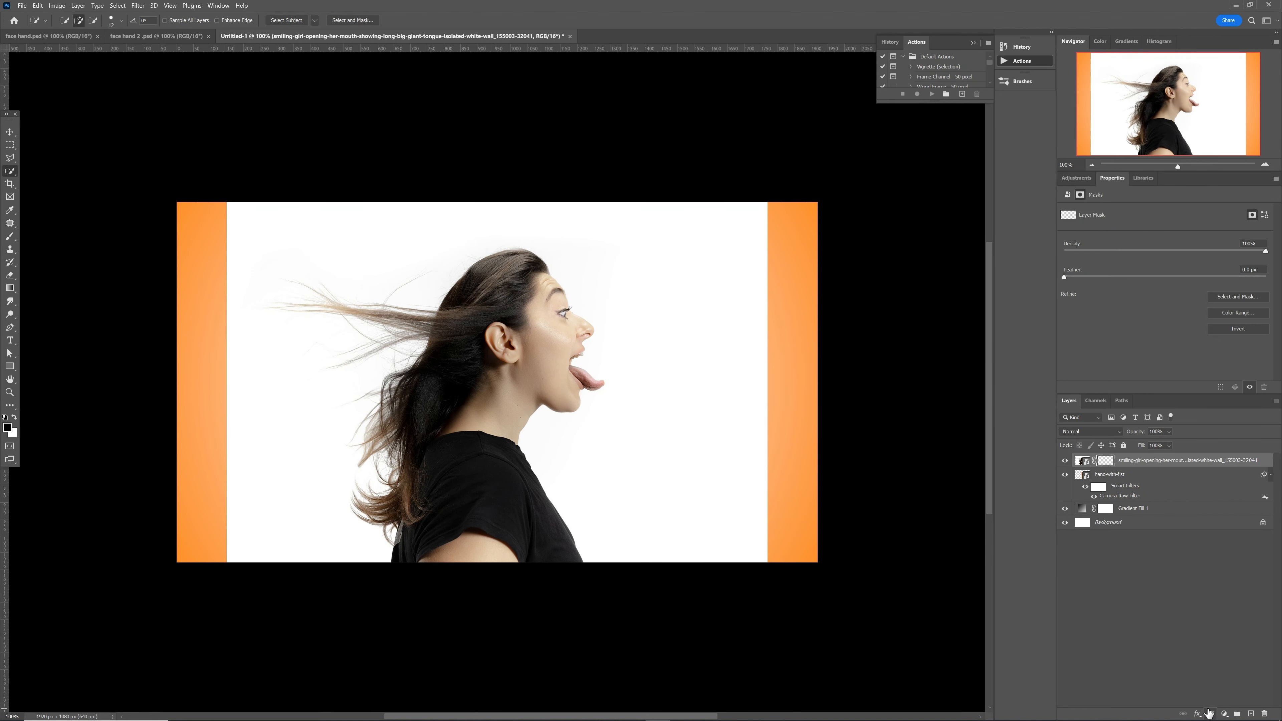
{"action": "right_click", "coordinate": [1155, 462]}
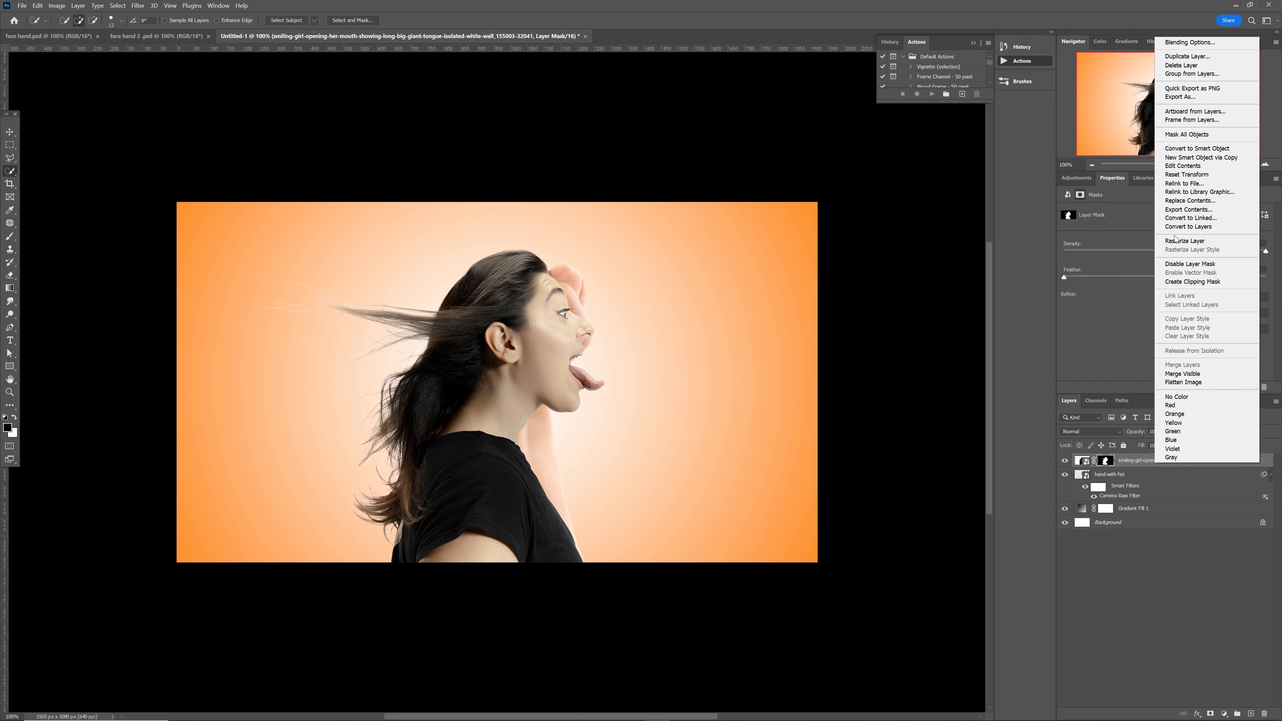
{"action": "left_click", "coordinate": [1192, 149]}
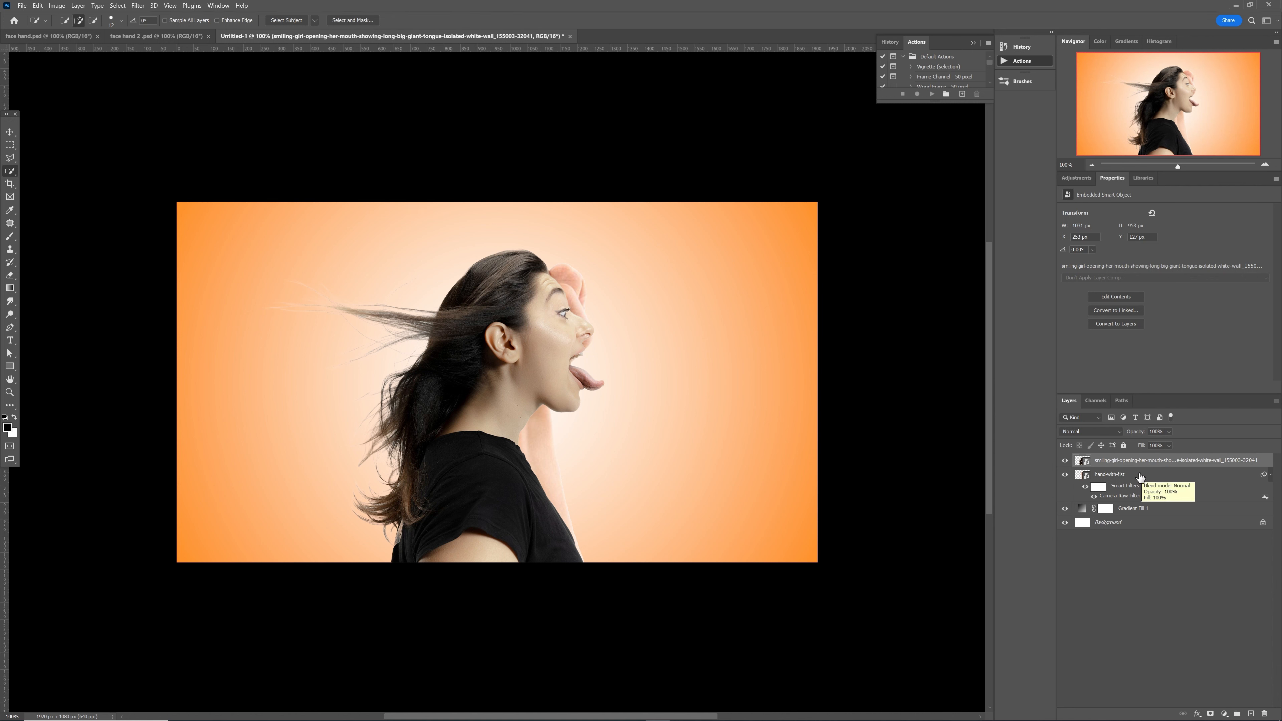
Step: Move the fist layer above the girl layer, then rotate the fist sideways and place it over her head
{"action": "left_click_drag", "start_coordinate": [1140, 476], "coordinate": [1125, 455]}
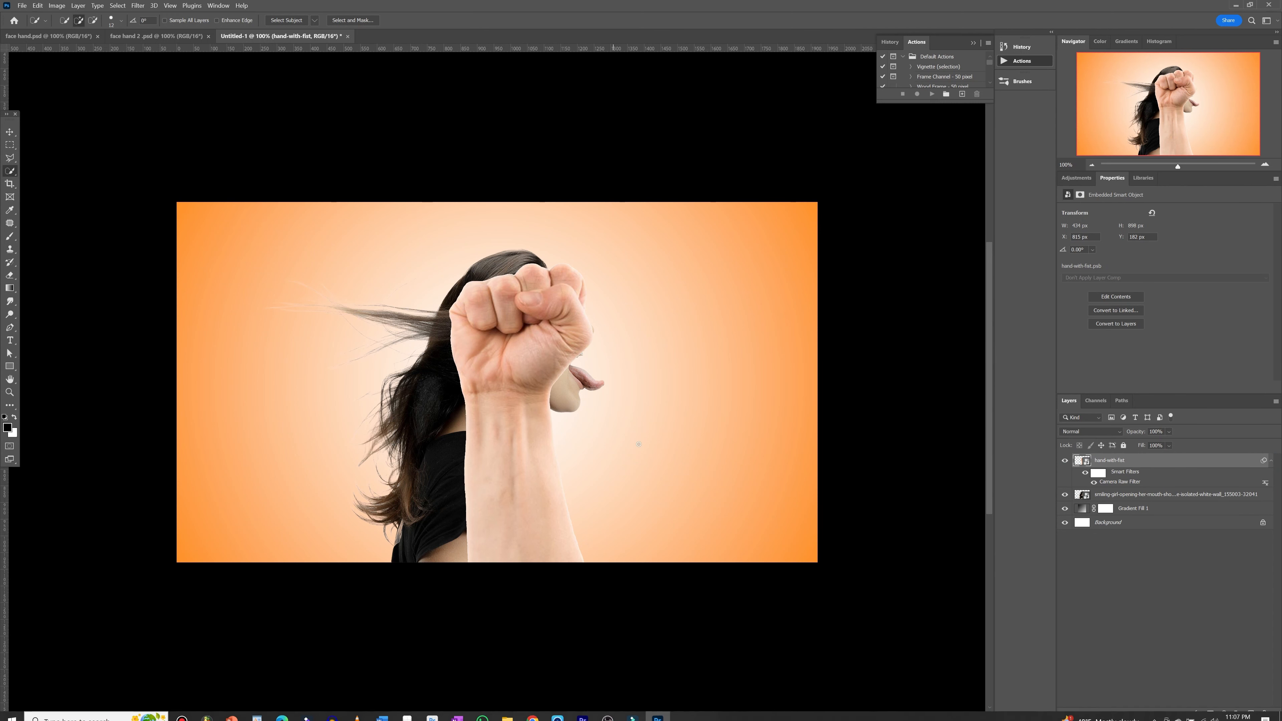
{"action": "key", "text": "v"}
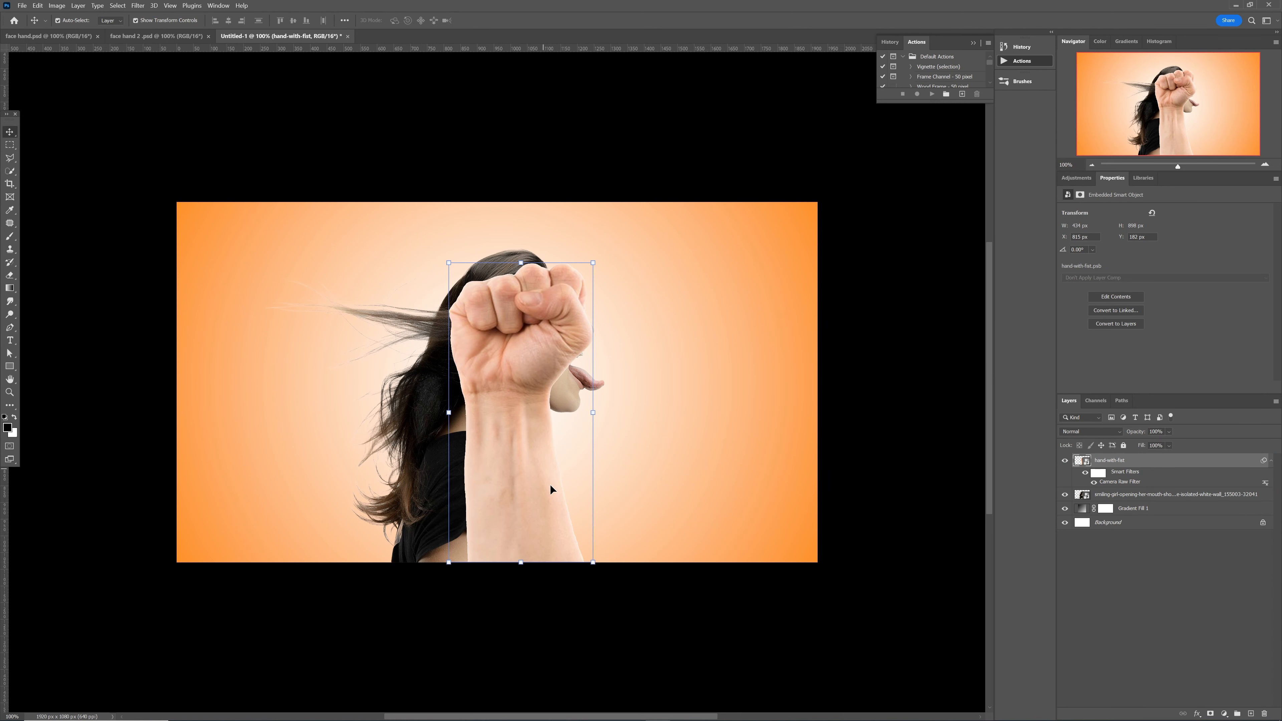
{"action": "left_click_drag", "start_coordinate": [596, 572], "coordinate": [656, 362]}
{"action": "left_click_drag", "start_coordinate": [532, 423], "coordinate": [608, 351]}
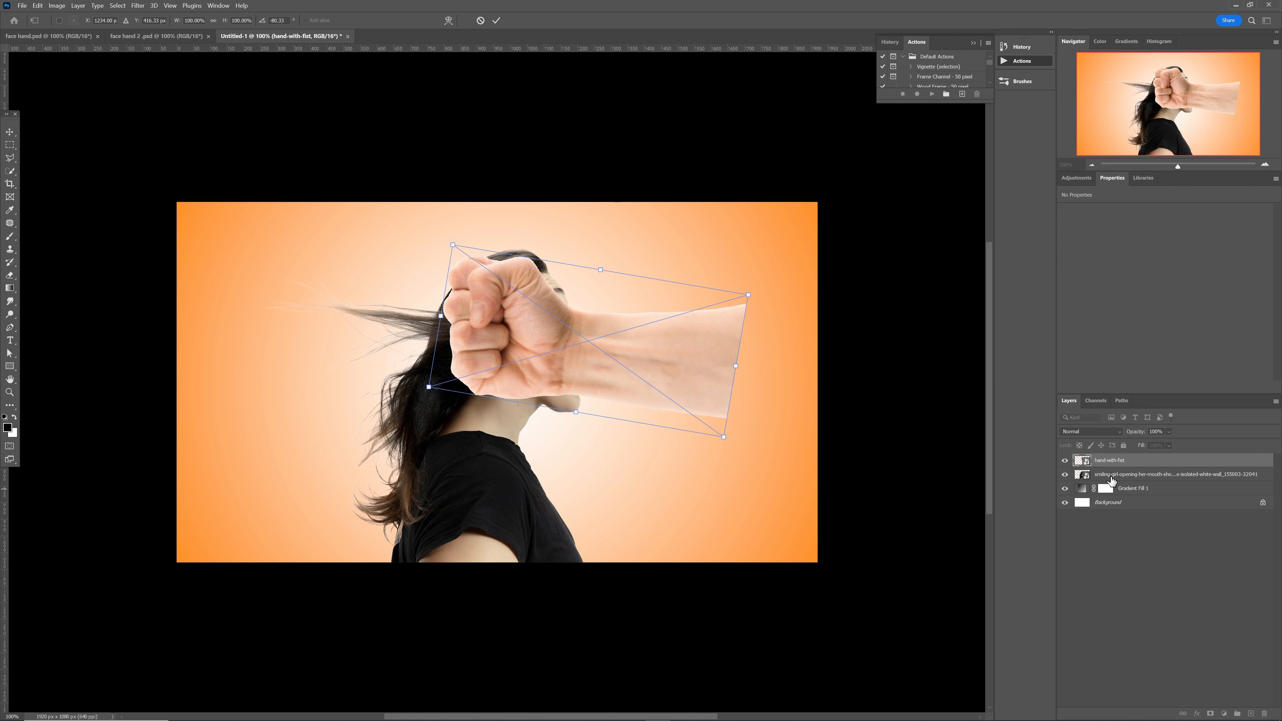
Step: Lower the fist layer to 50% opacity, align it with the girl's head at about 105% scale and -46° rotation, and apply the transform
{"action": "left_click_drag", "start_coordinate": [1139, 435], "coordinate": [1115, 437]}
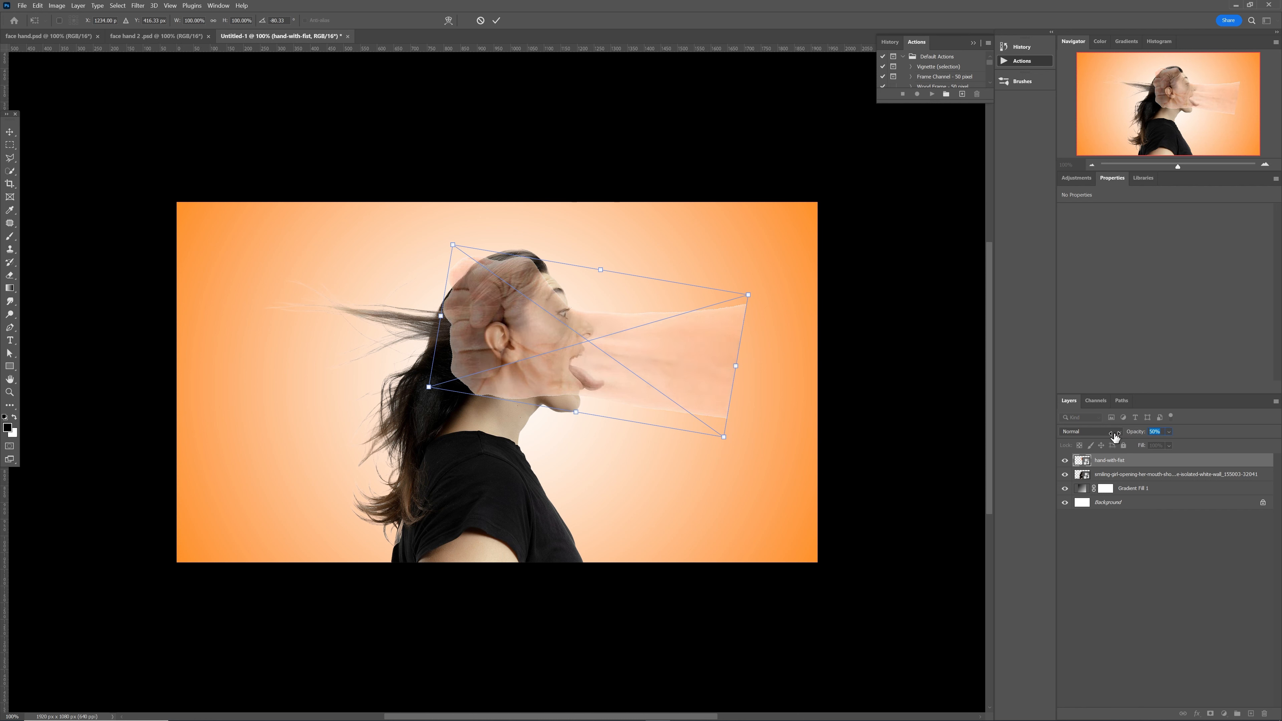
{"action": "left_click_drag", "start_coordinate": [756, 290], "coordinate": [749, 276]}
{"action": "left_click_drag", "start_coordinate": [520, 346], "coordinate": [540, 316]}
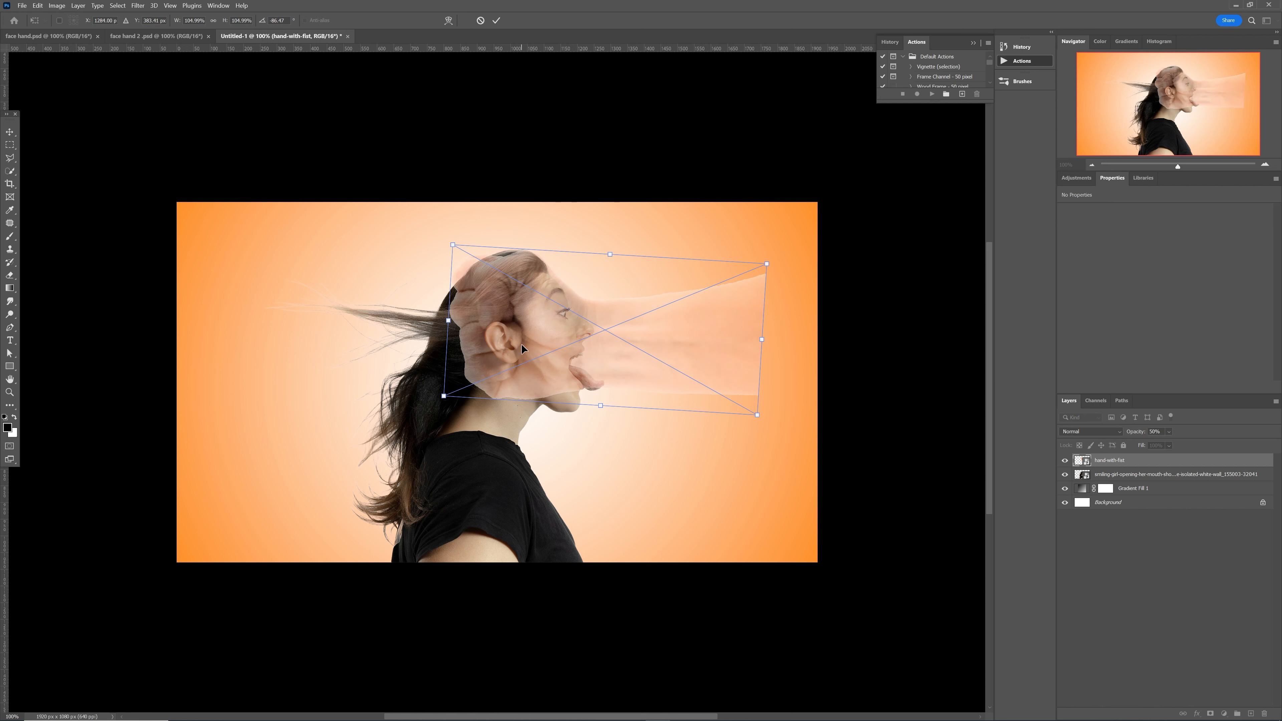
{"action": "left_click", "coordinate": [496, 21]}
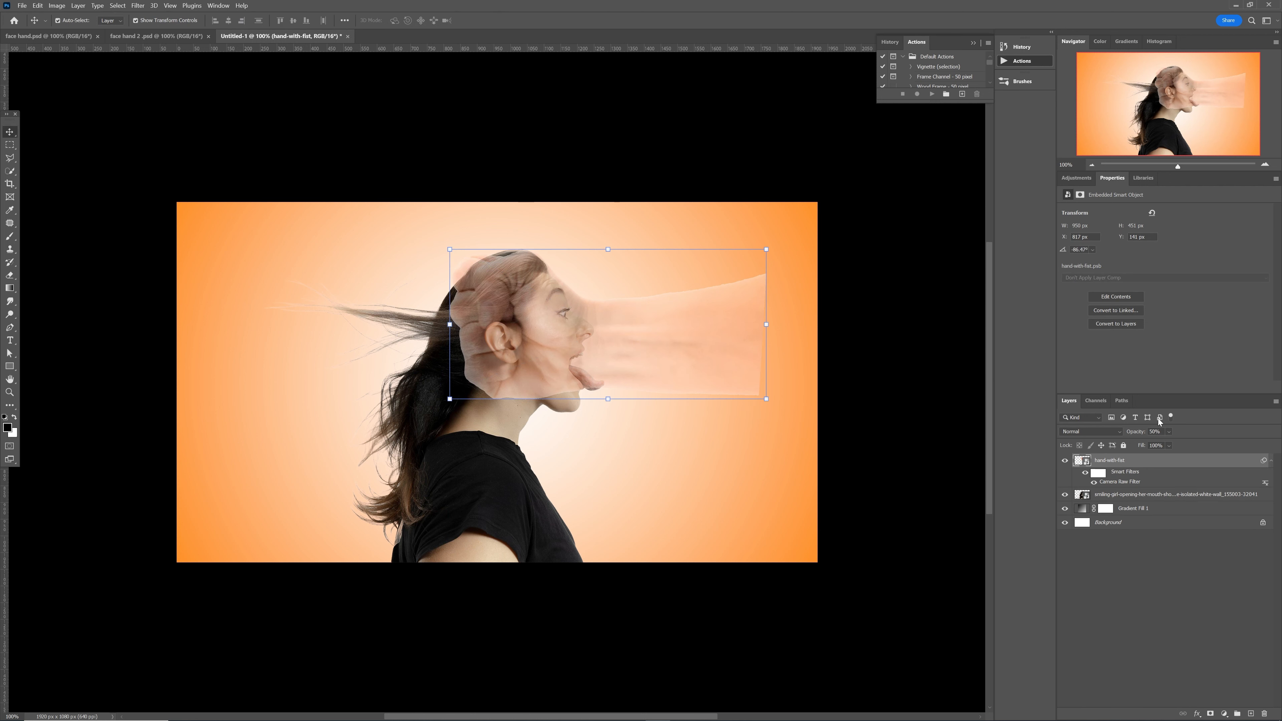
Step: Restore the fist layer's opacity to 100% and move the girl layer above it
{"action": "left_click_drag", "start_coordinate": [1136, 431], "coordinate": [1202, 436]}
{"action": "left_click", "coordinate": [1169, 496]}
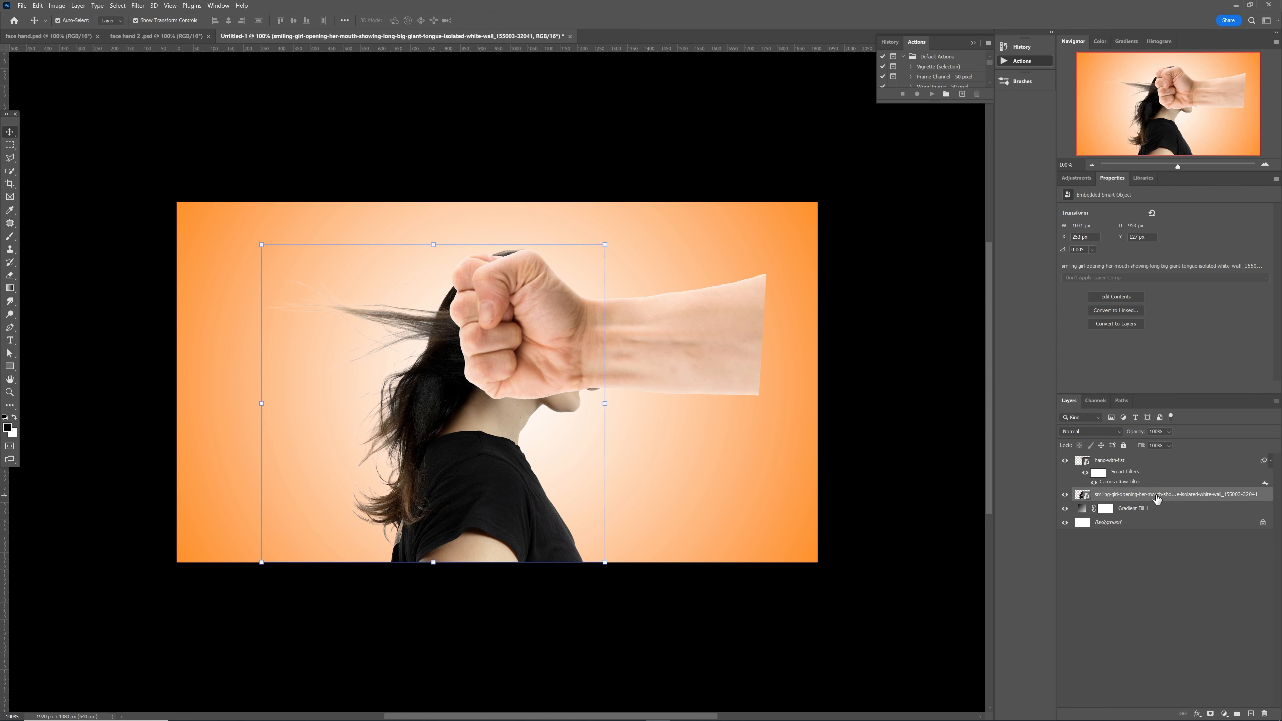
{"action": "left_click_drag", "start_coordinate": [1157, 499], "coordinate": [1145, 462]}
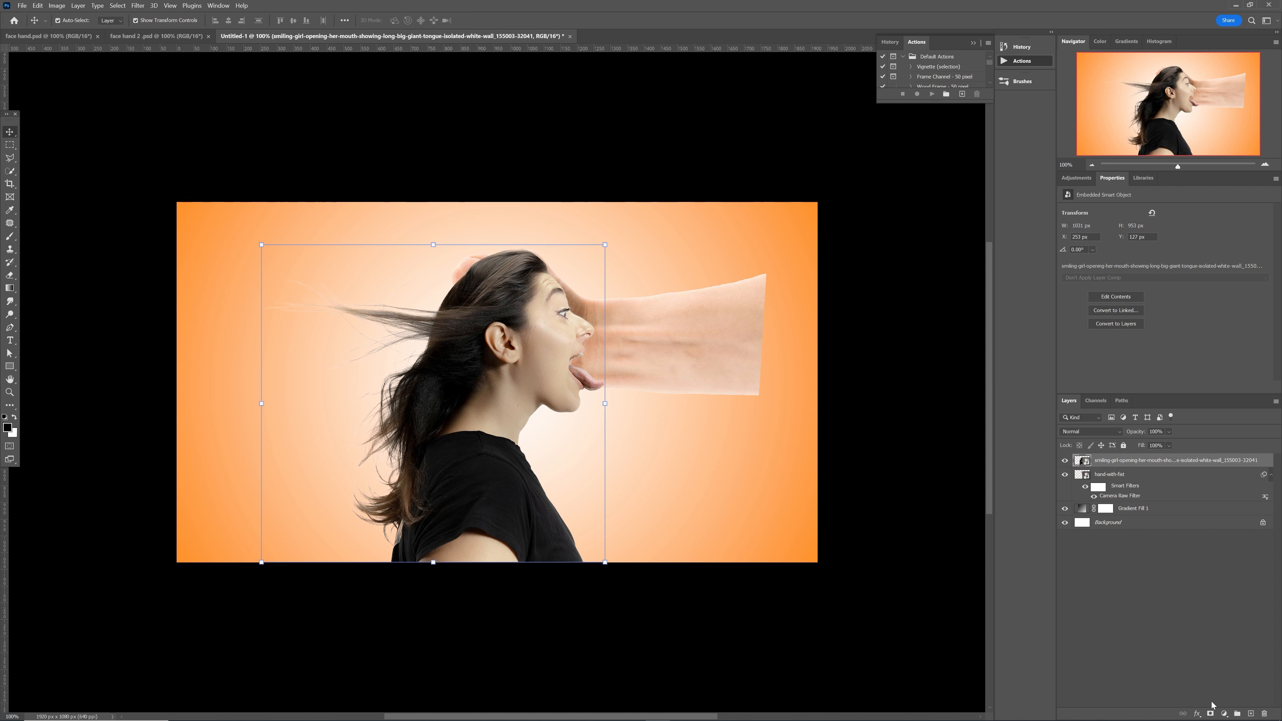
Step: Add a layer mask to the girl layer and hide her body and trailing hair with a black Hard Round brush
{"action": "left_click", "coordinate": [1211, 714]}
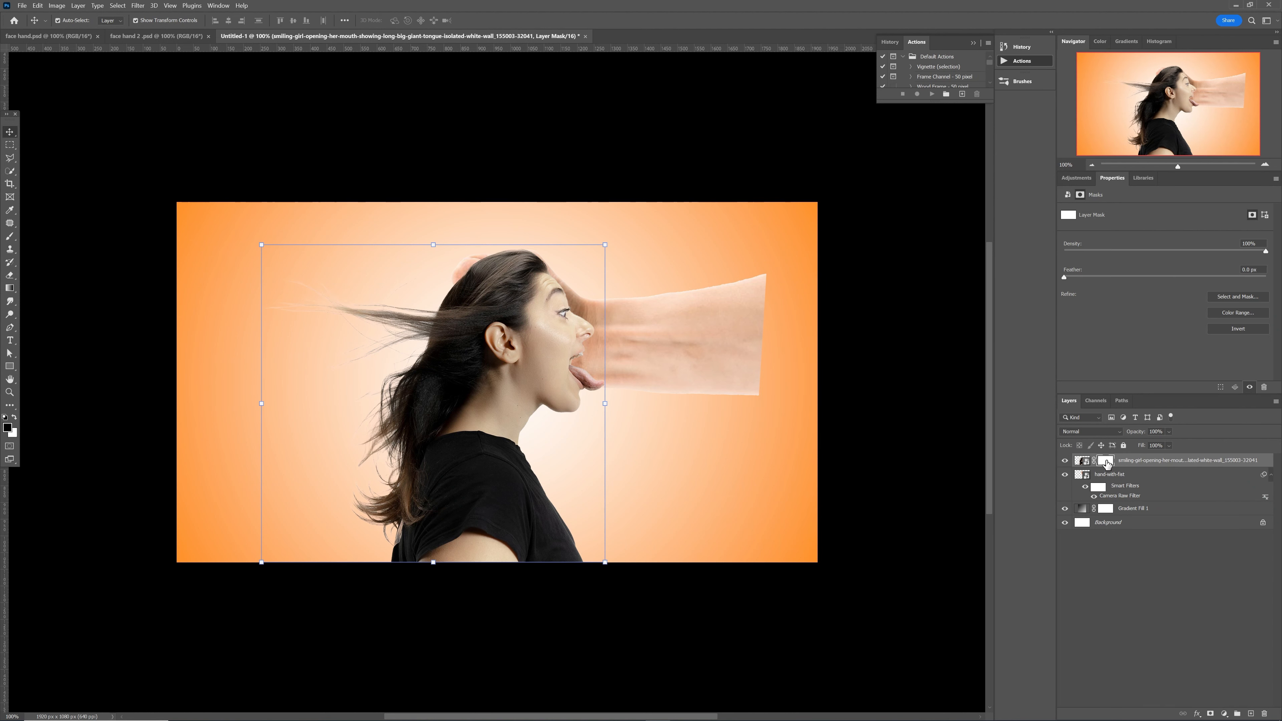
{"action": "key", "text": "b"}
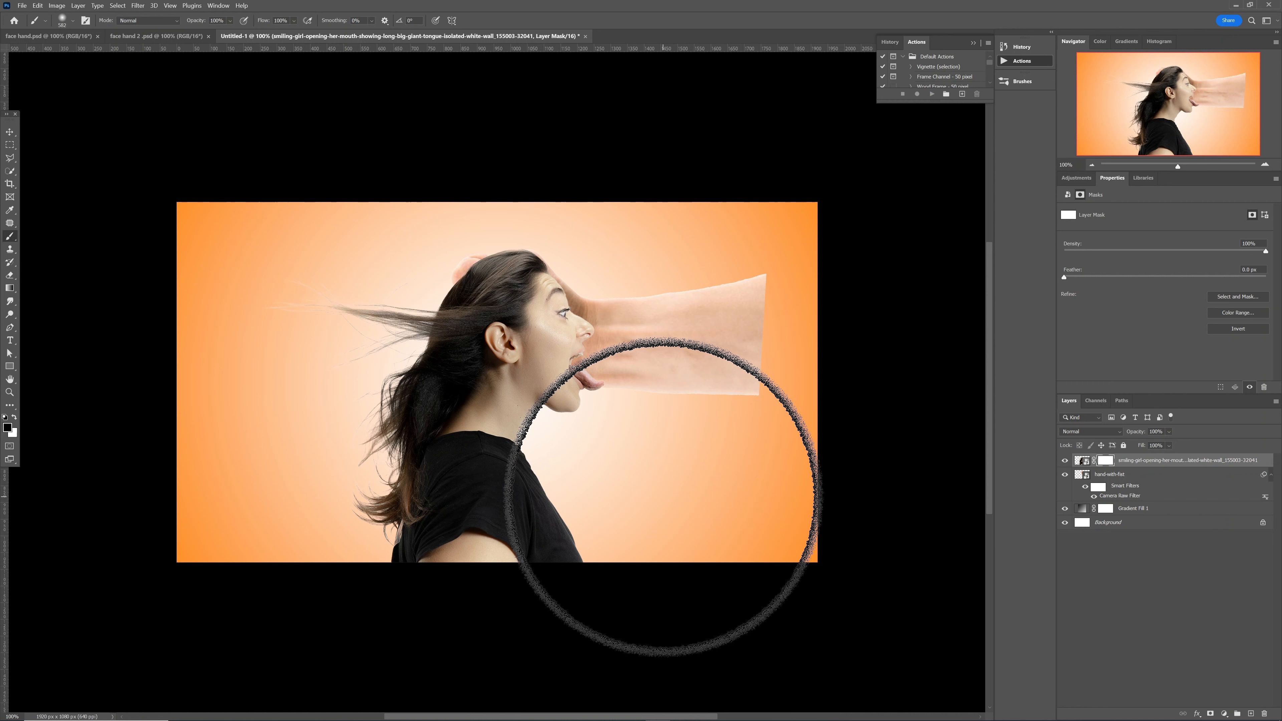
{"action": "right_click", "coordinate": [629, 496]}
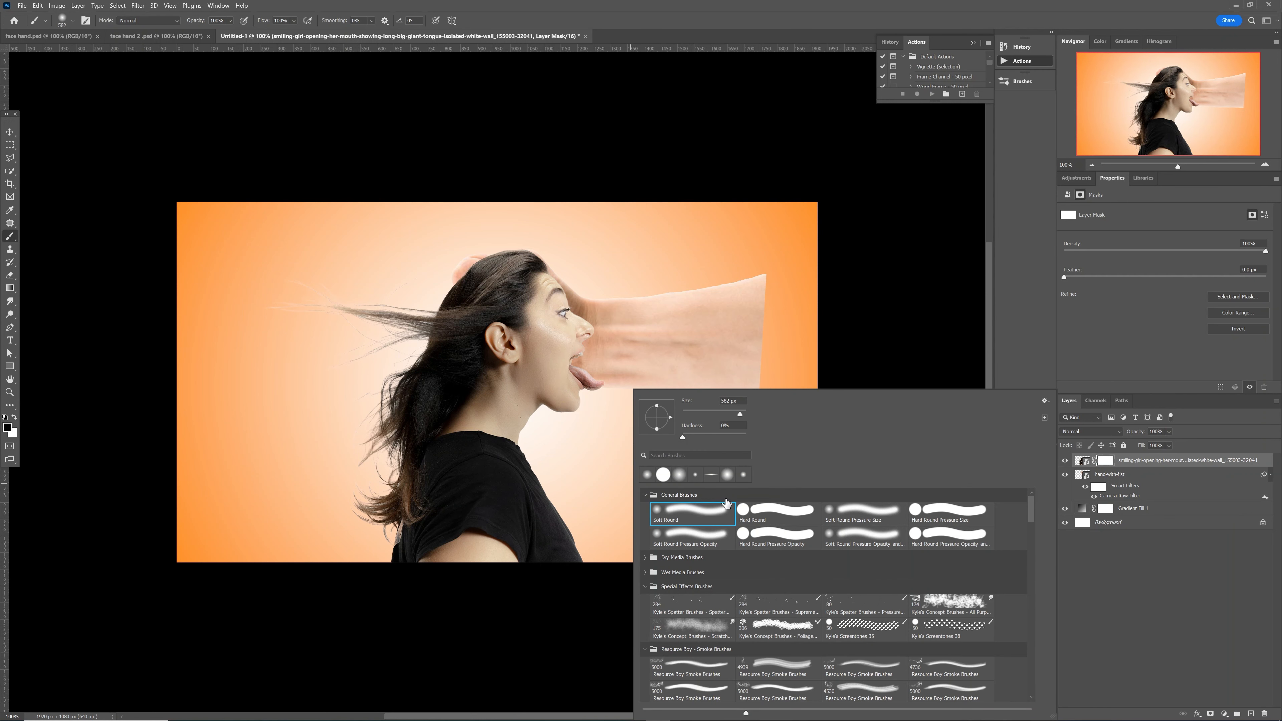
{"action": "left_click", "coordinate": [762, 517]}
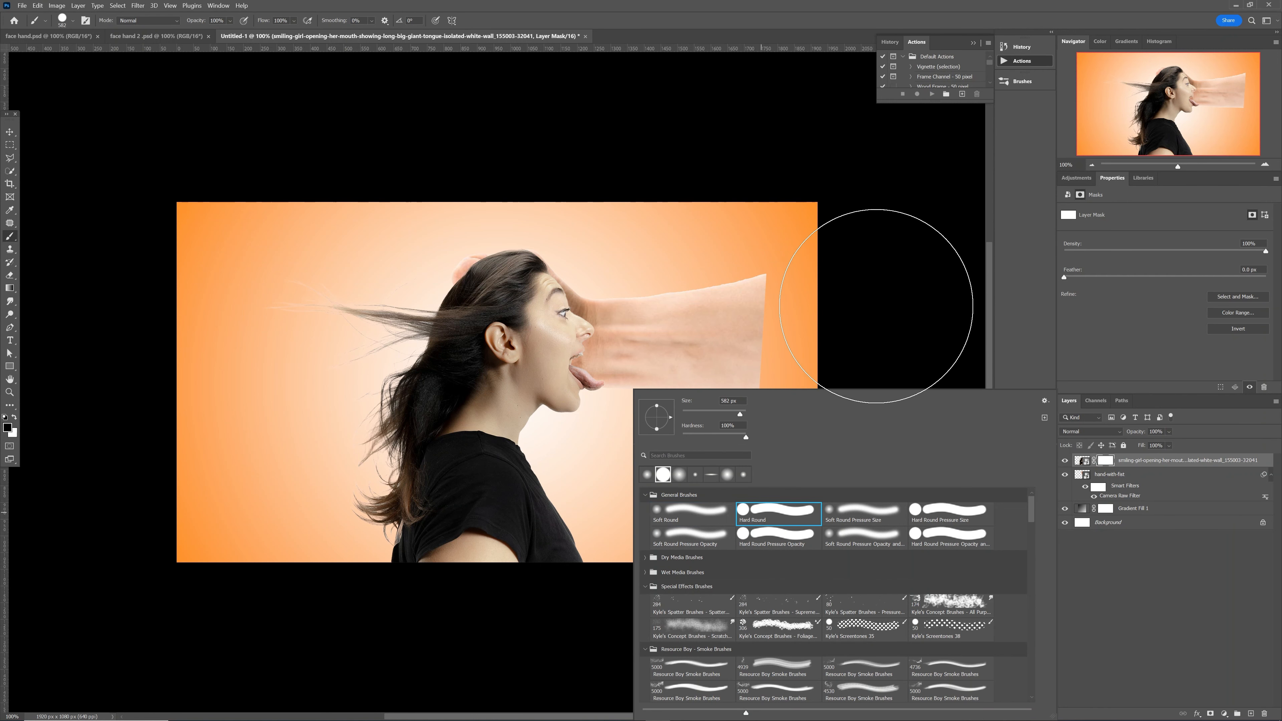
{"action": "left_click", "coordinate": [879, 300]}
{"action": "left_click_drag", "start_coordinate": [706, 488], "coordinate": [680, 489]}
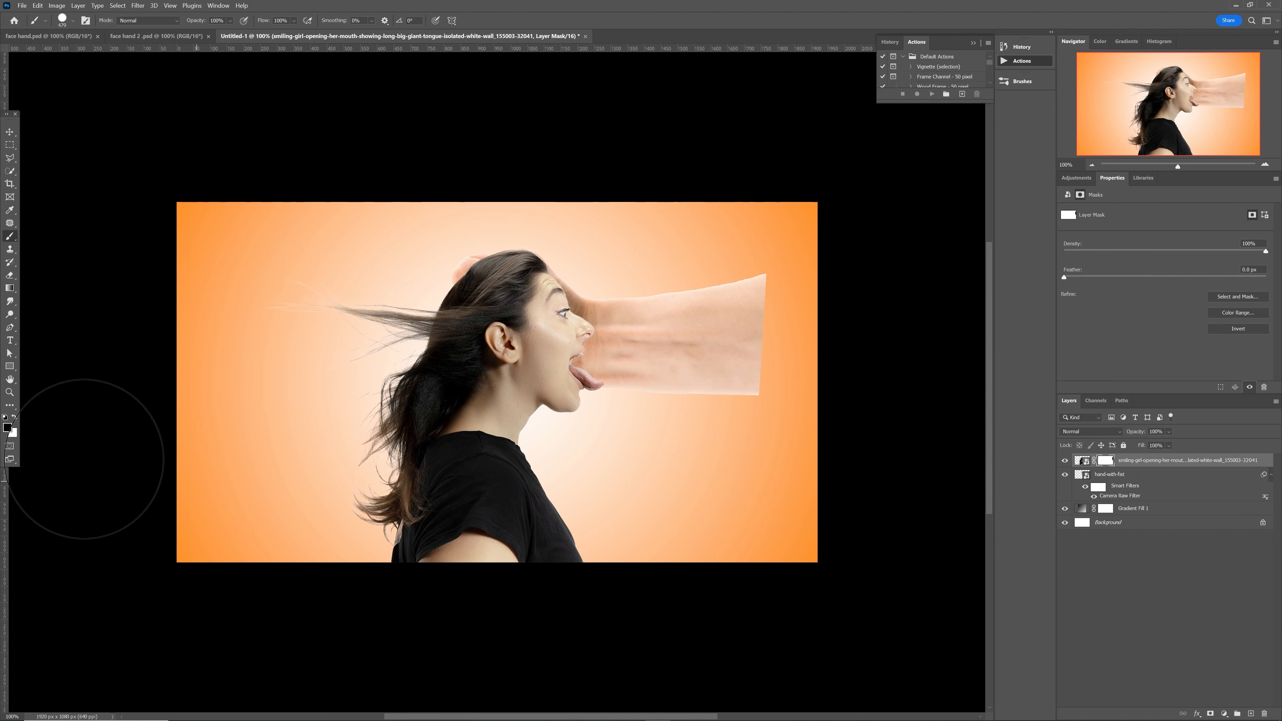
{"action": "mouse_move", "coordinate": [202, 505]}
{"action": "left_mouse_down"}
{"action": "mouse_move", "coordinate": [361, 552]}
{"action": "mouse_move", "coordinate": [609, 551]}
{"action": "left_mouse_up"}
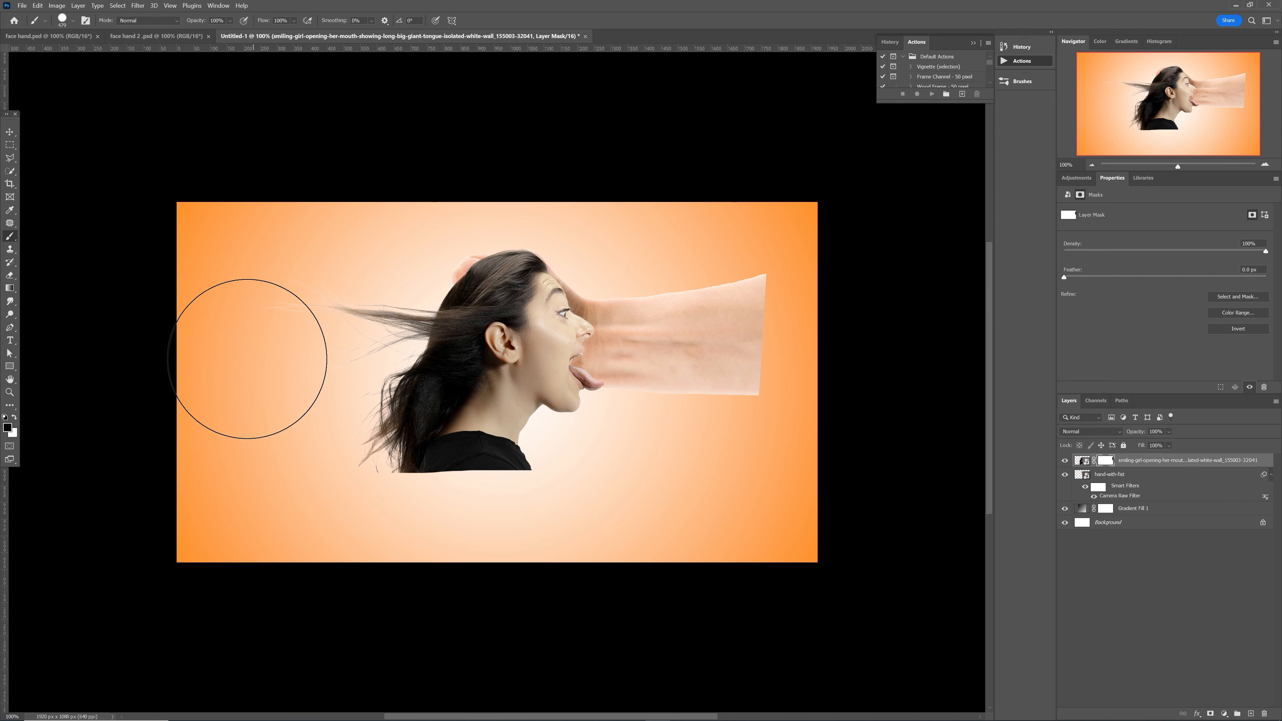
{"action": "mouse_move", "coordinate": [300, 295]}
{"action": "left_mouse_down"}
{"action": "mouse_move", "coordinate": [340, 307]}
{"action": "mouse_move", "coordinate": [346, 373]}
{"action": "mouse_move", "coordinate": [470, 513]}
{"action": "mouse_move", "coordinate": [559, 524]}
{"action": "left_mouse_up"}
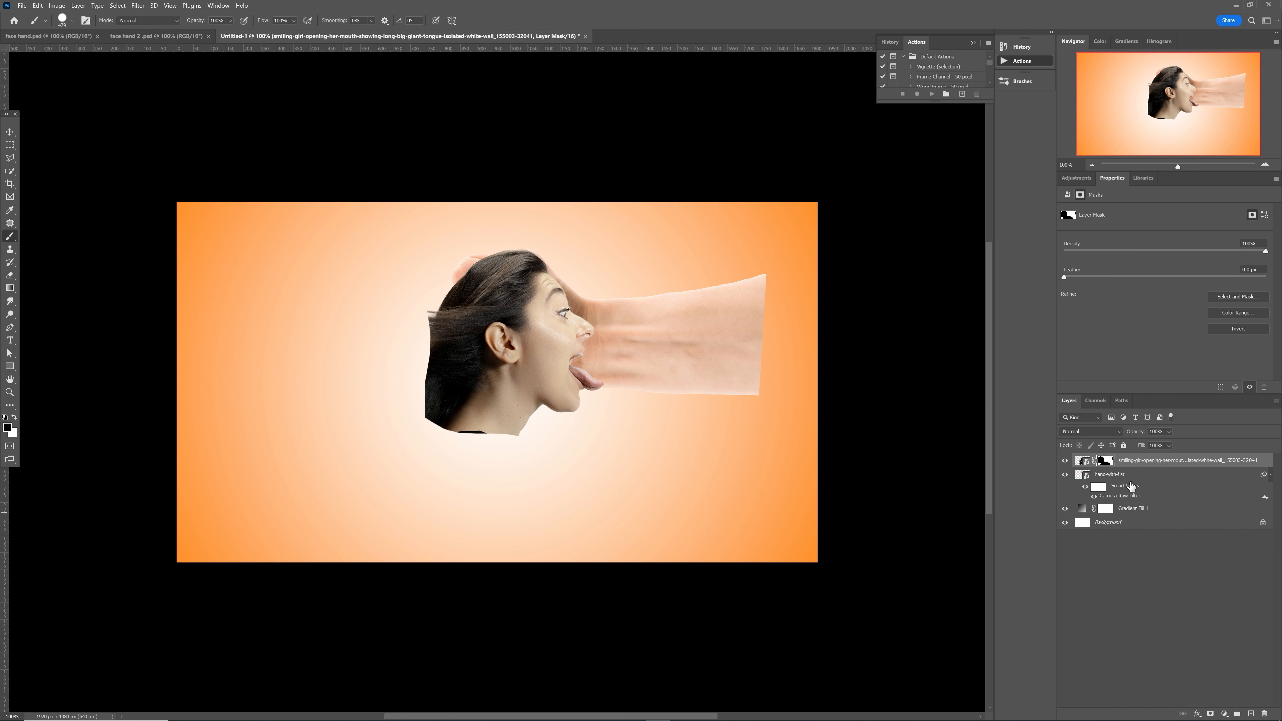
Step: Add a layer mask to the fist layer and paint out the forearm beyond the girl's face with the Hard Round brush
{"action": "left_click", "coordinate": [1135, 477]}
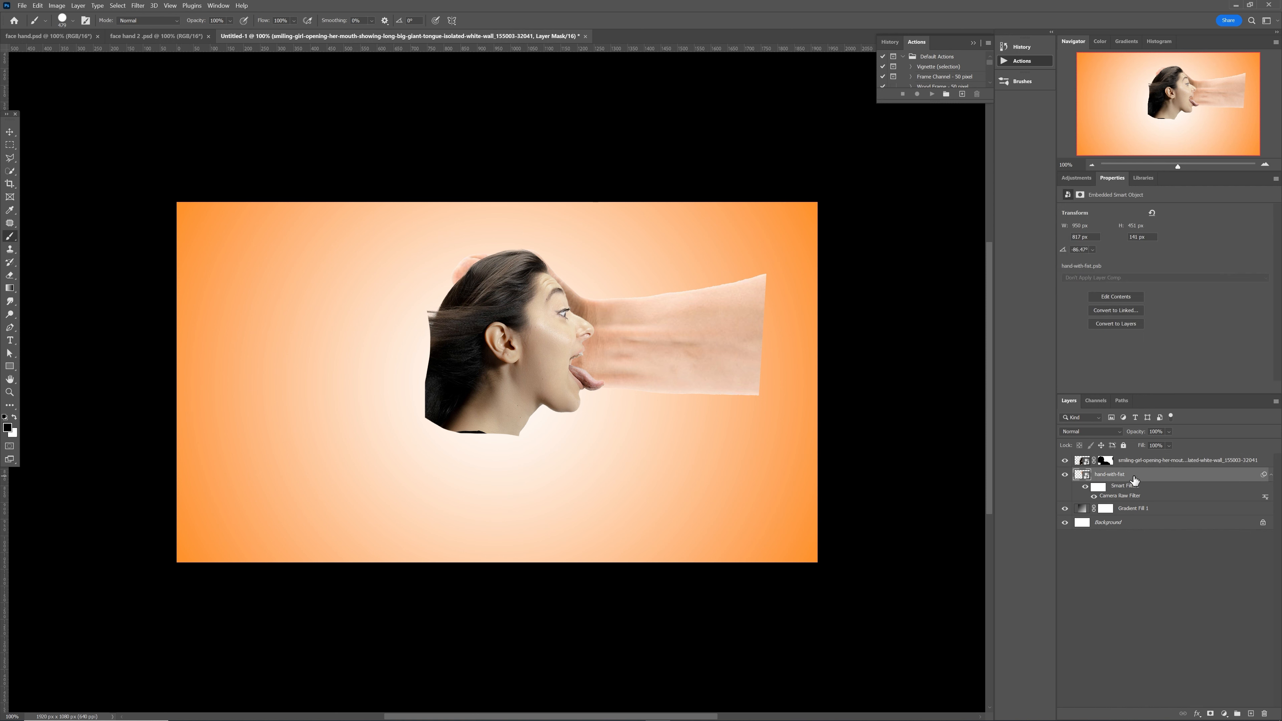
{"action": "left_click", "coordinate": [1210, 712]}
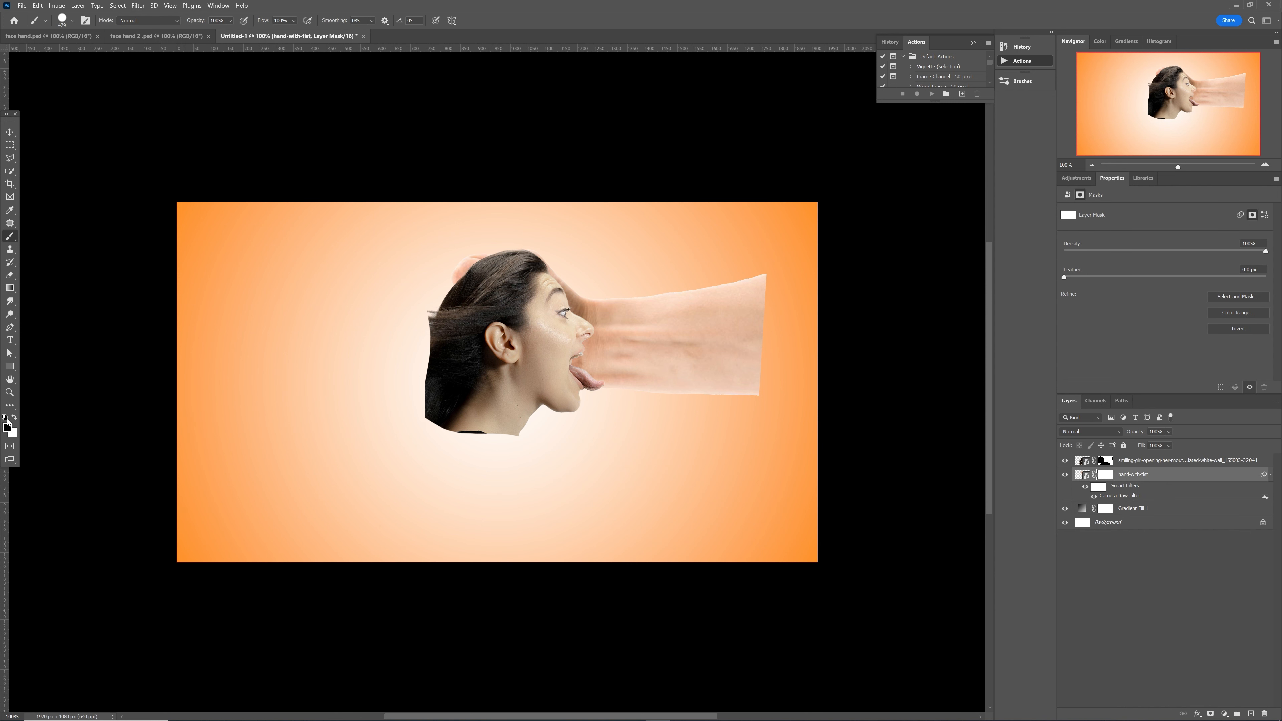
{"action": "mouse_move", "coordinate": [748, 315]}
{"action": "left_mouse_down"}
{"action": "mouse_move", "coordinate": [730, 451]}
{"action": "mouse_move", "coordinate": [704, 294]}
{"action": "mouse_move", "coordinate": [691, 413]}
{"action": "mouse_move", "coordinate": [687, 376]}
{"action": "left_mouse_up"}
Step: Paint the girl layer's mask with a Soft Round brush to hide her back hair and neck and reveal the fist's fingers
{"action": "right_click", "coordinate": [646, 303]}
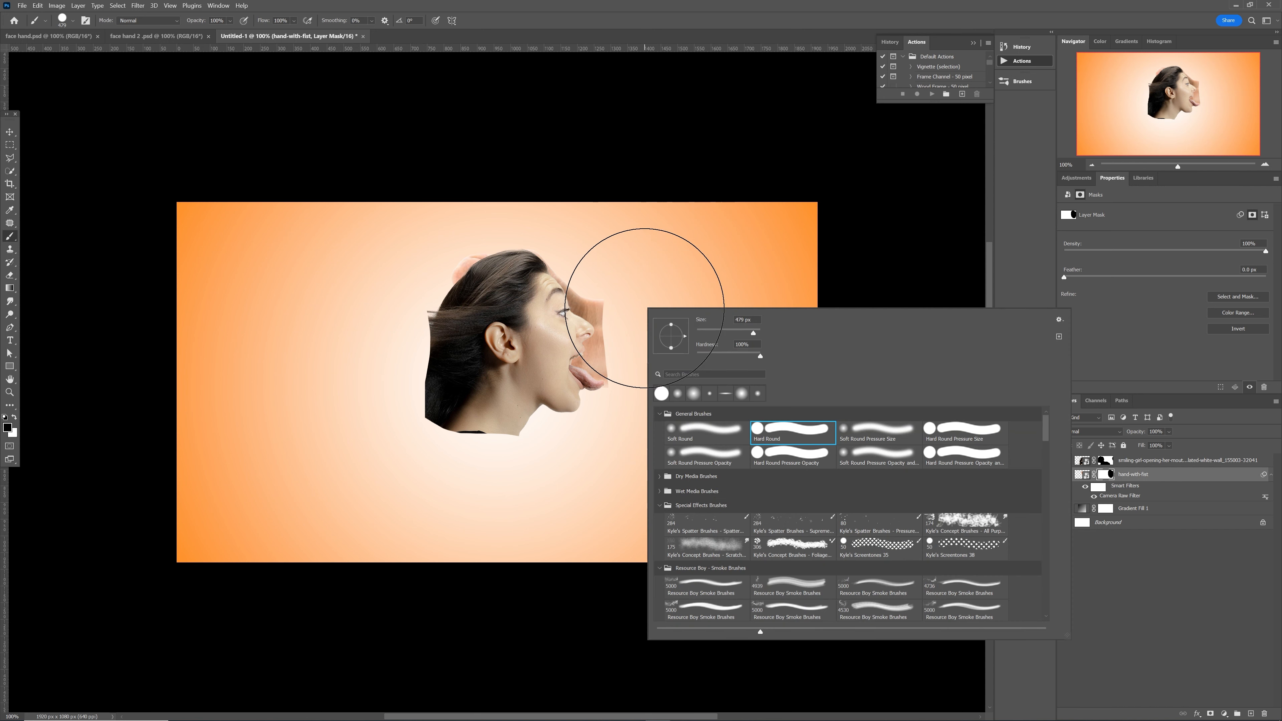
{"action": "left_click", "coordinate": [696, 434]}
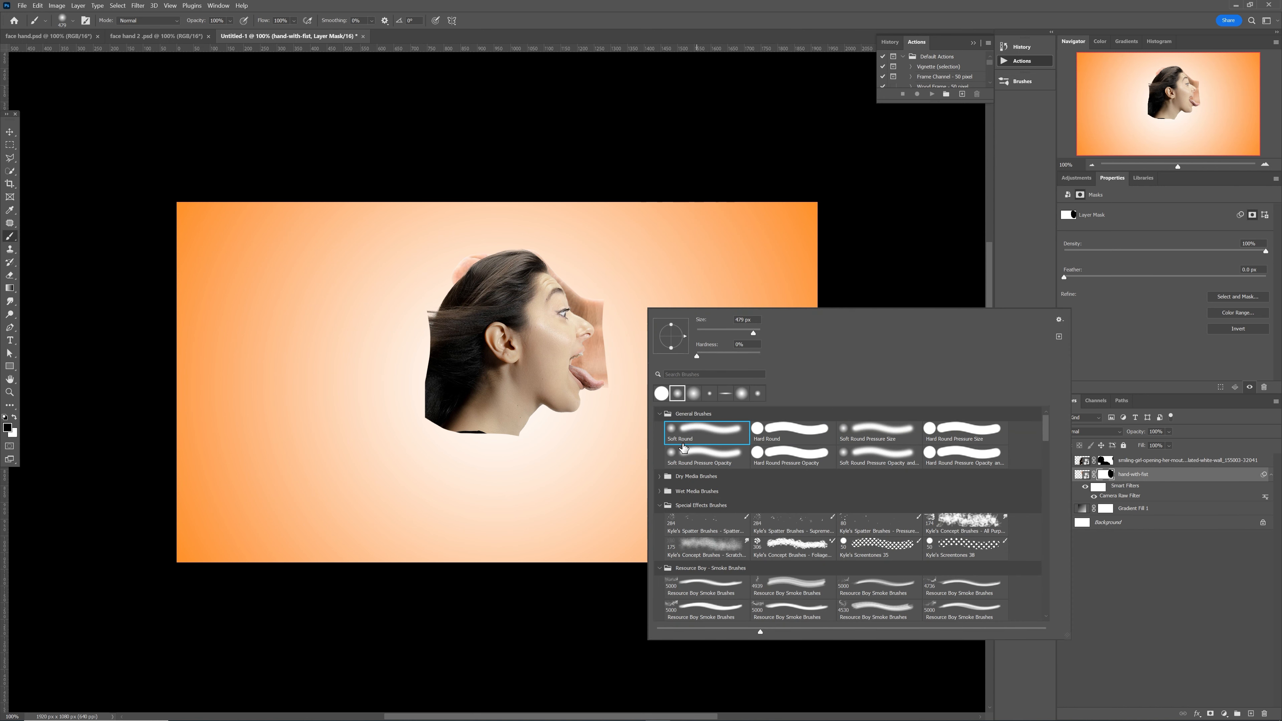
{"action": "left_click_drag", "start_coordinate": [507, 489], "coordinate": [455, 473]}
{"action": "key", "text": "ctrl+0"}
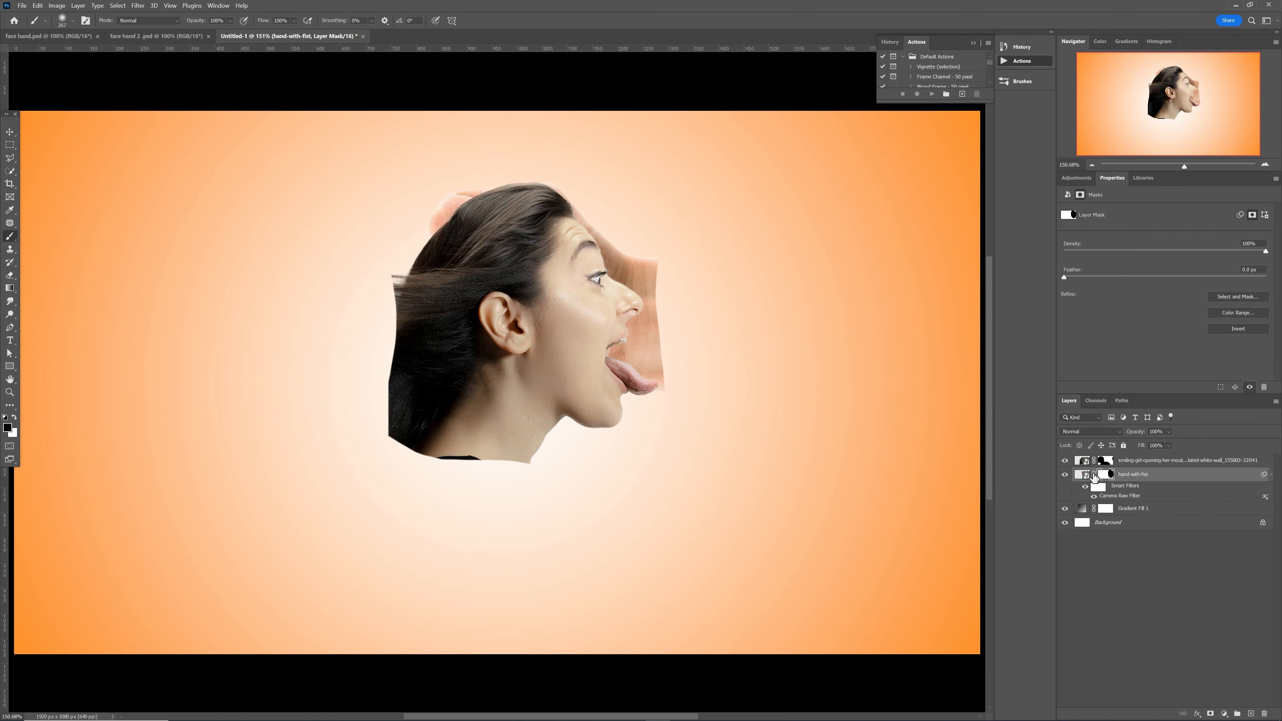
{"action": "left_click", "coordinate": [1134, 462]}
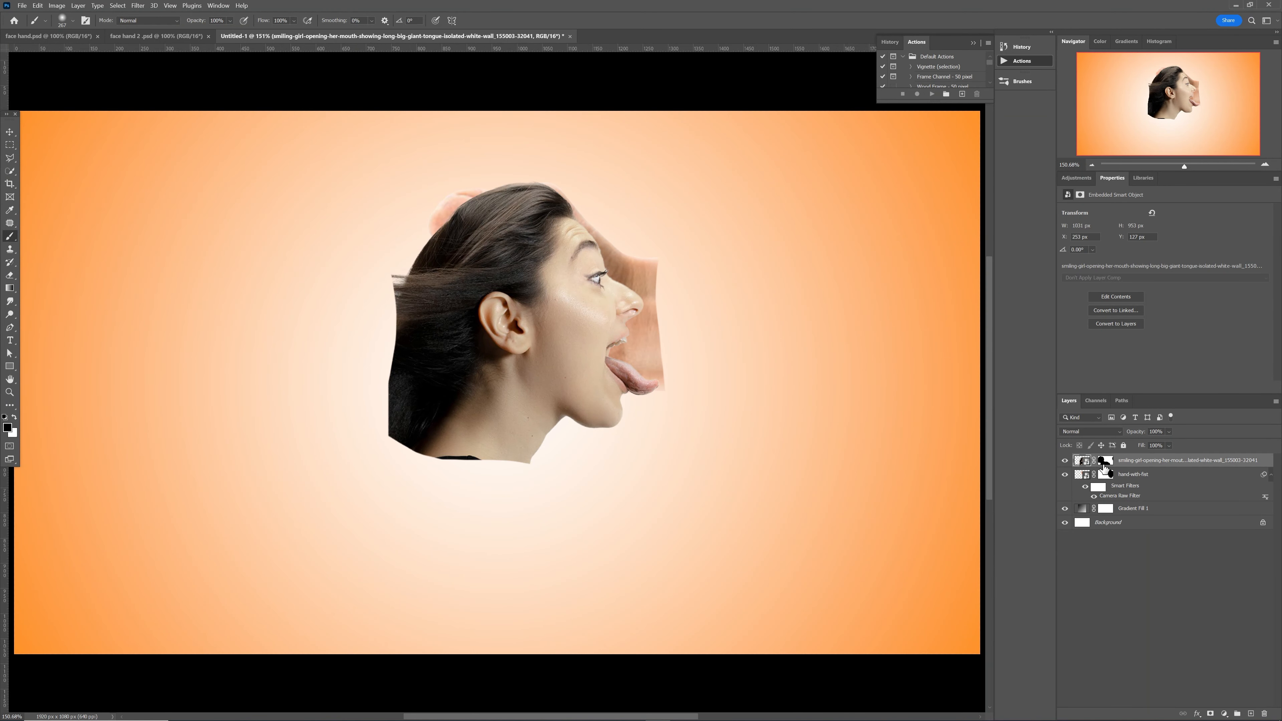
{"action": "left_click", "coordinate": [1105, 460]}
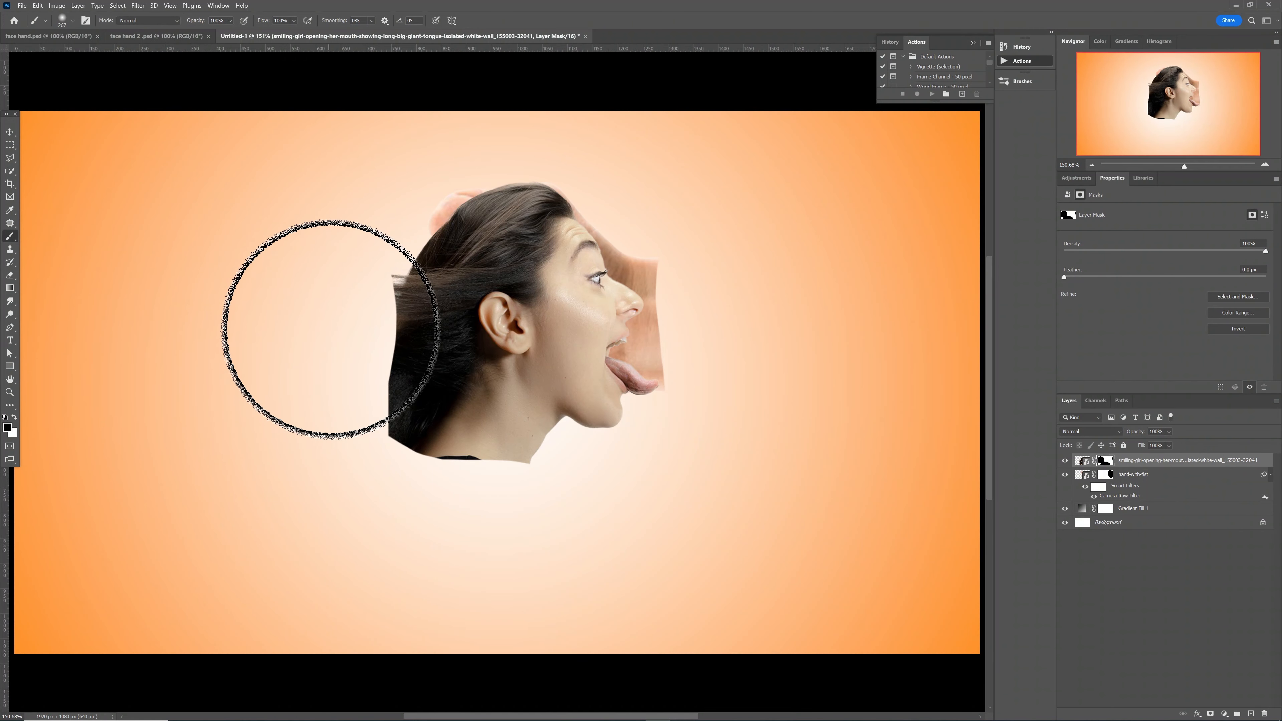
{"action": "mouse_move", "coordinate": [329, 335]}
{"action": "left_mouse_down"}
{"action": "mouse_move", "coordinate": [390, 436]}
{"action": "mouse_move", "coordinate": [343, 338]}
{"action": "mouse_move", "coordinate": [335, 329]}
{"action": "mouse_move", "coordinate": [402, 452]}
{"action": "mouse_move", "coordinate": [540, 502]}
{"action": "mouse_move", "coordinate": [357, 307]}
{"action": "mouse_move", "coordinate": [358, 272]}
{"action": "mouse_move", "coordinate": [384, 273]}
{"action": "mouse_move", "coordinate": [395, 338]}
{"action": "mouse_move", "coordinate": [352, 342]}
{"action": "mouse_move", "coordinate": [444, 315]}
{"action": "mouse_move", "coordinate": [461, 224]}
{"action": "mouse_move", "coordinate": [501, 201]}
{"action": "mouse_move", "coordinate": [487, 206]}
{"action": "mouse_move", "coordinate": [451, 459]}
{"action": "mouse_move", "coordinate": [541, 476]}
{"action": "left_mouse_up"}
{"action": "right_click", "coordinate": [530, 466], "text": "alt"}
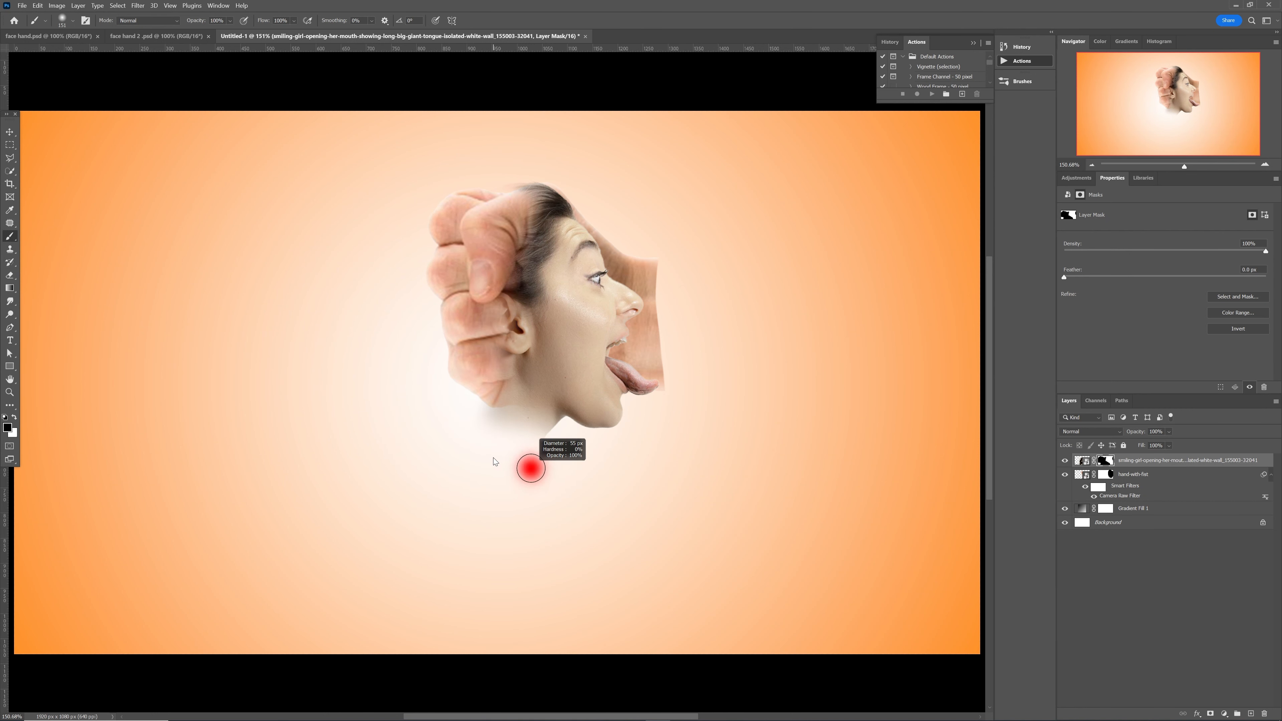
{"action": "mouse_move", "coordinate": [501, 446]}
{"action": "left_mouse_down"}
{"action": "mouse_move", "coordinate": [548, 436]}
{"action": "mouse_move", "coordinate": [467, 421]}
{"action": "mouse_move", "coordinate": [544, 424]}
{"action": "left_mouse_up"}
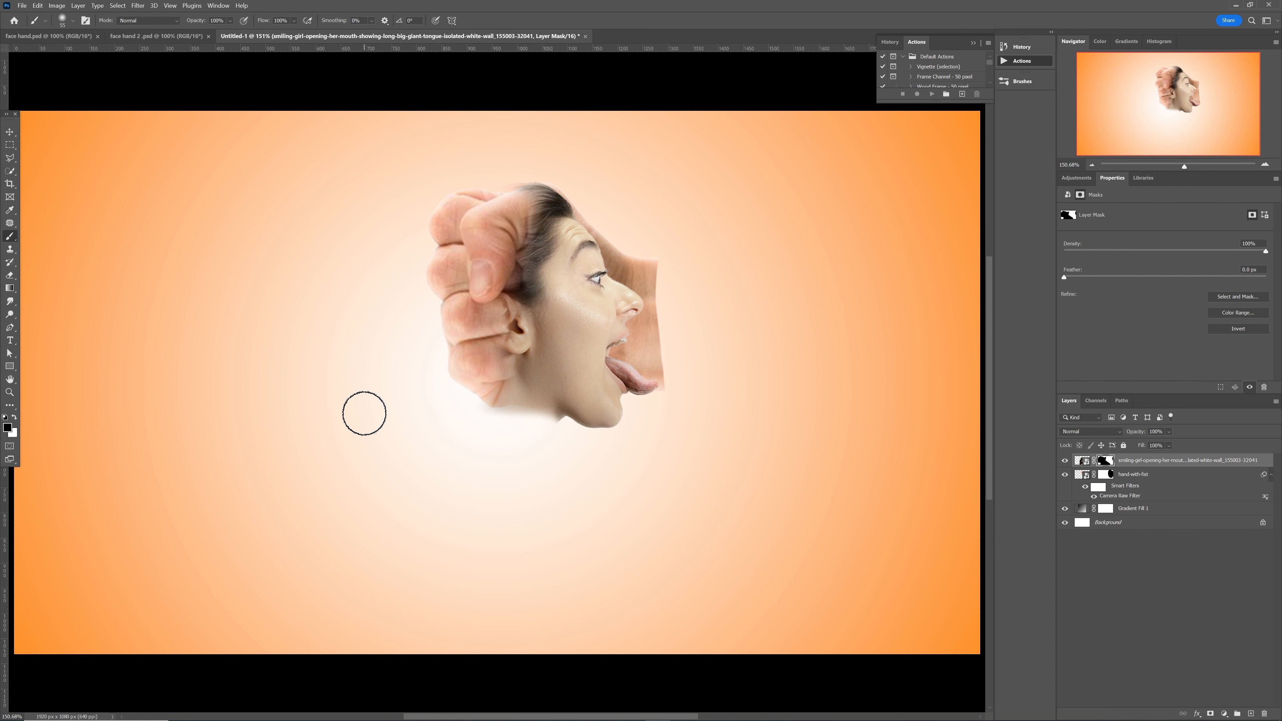
Step: Clean up the girl's mask along the lower edge between the fist and her jaw with a small soft brush
{"action": "key", "text": "z"}
{"action": "left_click_drag", "start_coordinate": [370, 419], "coordinate": [388, 430]}
{"action": "mouse_move", "coordinate": [738, 457]}
{"action": "left_mouse_down"}
{"action": "mouse_move", "coordinate": [561, 492]}
{"action": "mouse_move", "coordinate": [468, 492]}
{"action": "mouse_move", "coordinate": [473, 484]}
{"action": "mouse_move", "coordinate": [452, 480]}
{"action": "left_mouse_up"}
{"action": "key", "text": "b"}
{"action": "mouse_move", "coordinate": [372, 450]}
{"action": "left_mouse_down"}
{"action": "mouse_move", "coordinate": [472, 447]}
{"action": "mouse_move", "coordinate": [426, 461]}
{"action": "mouse_move", "coordinate": [472, 449]}
{"action": "mouse_move", "coordinate": [445, 464]}
{"action": "left_mouse_up"}
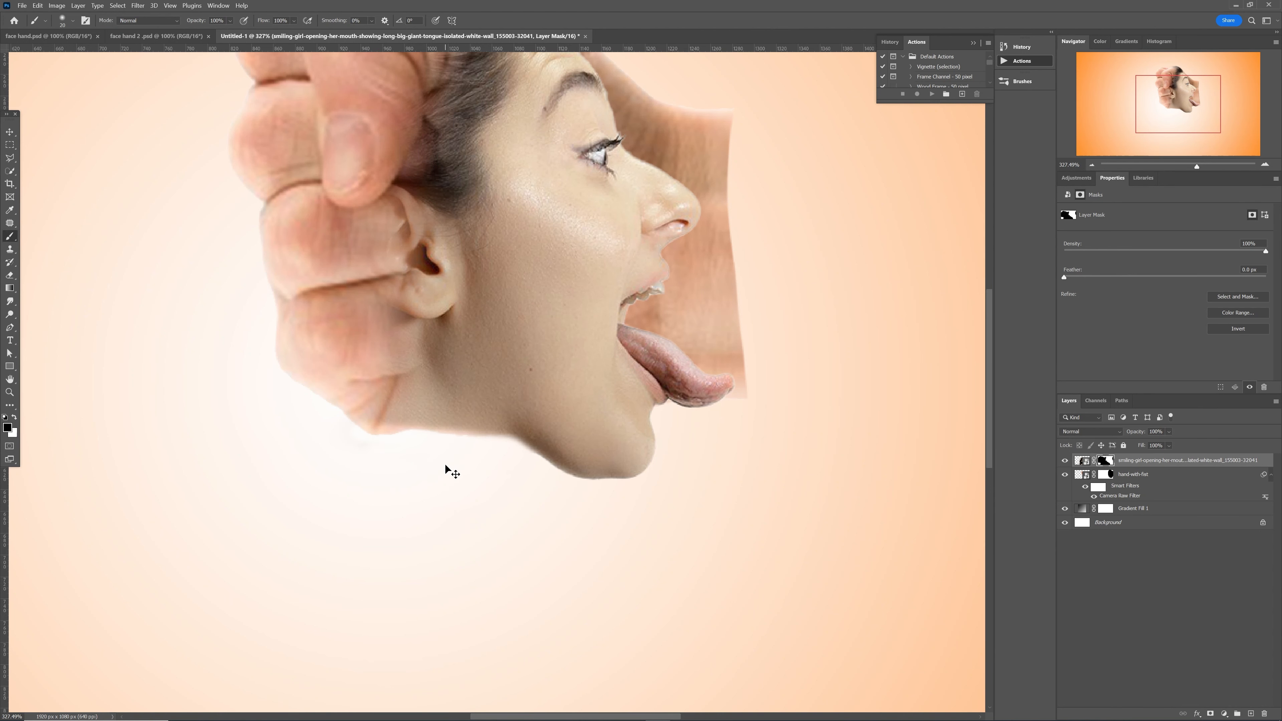
Step: Blend the girl's face into the fist by masking her remaining hair and ear with a soft brush at 49% flow and about 60% opacity
{"action": "key", "text": "ctrl+1"}
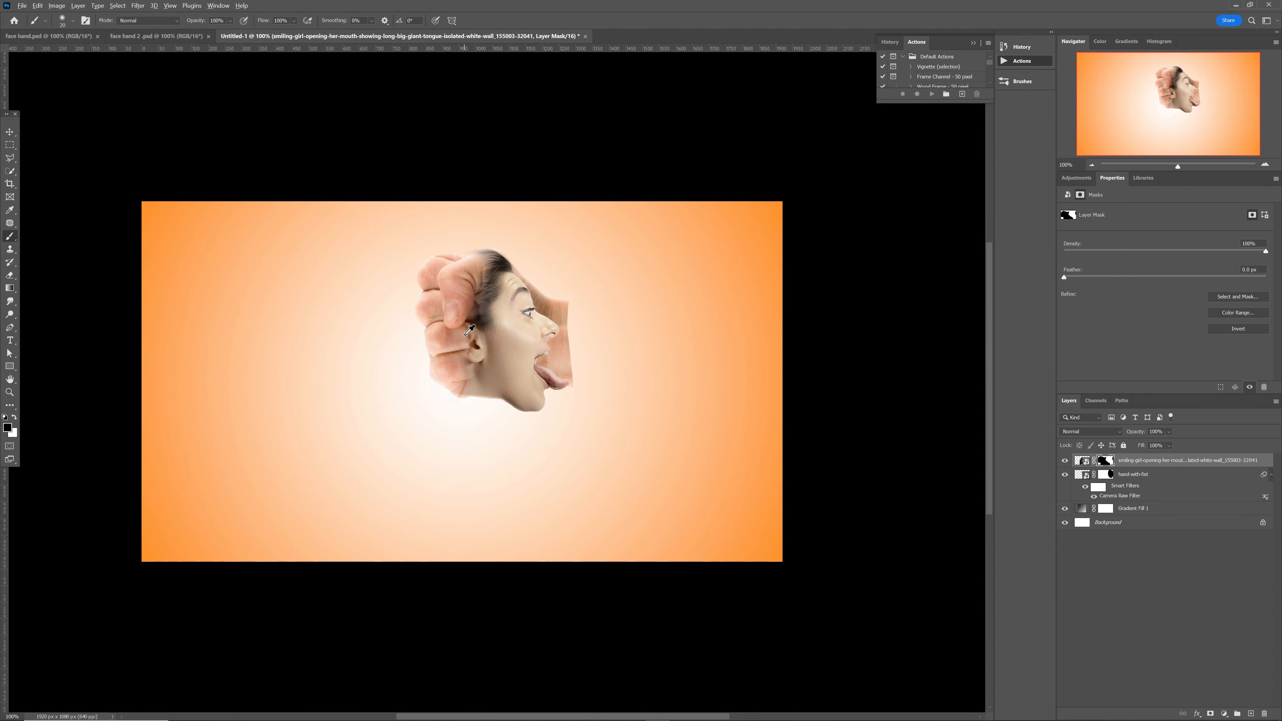
{"action": "left_click_drag", "start_coordinate": [464, 335], "coordinate": [484, 352]}
{"action": "left_click_drag", "start_coordinate": [465, 338], "coordinate": [481, 347]}
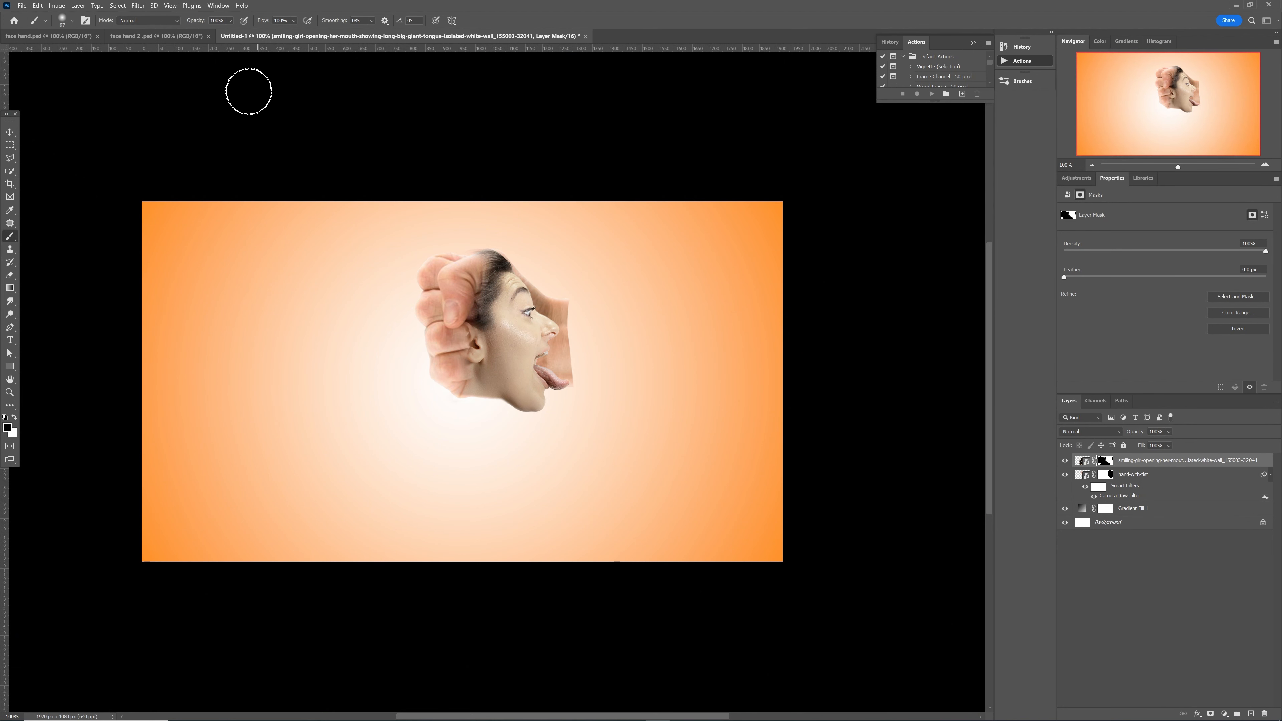
{"action": "left_click", "coordinate": [293, 22]}
{"action": "mouse_move", "coordinate": [467, 282]}
{"action": "left_mouse_down"}
{"action": "mouse_move", "coordinate": [467, 316]}
{"action": "mouse_move", "coordinate": [471, 262]}
{"action": "mouse_move", "coordinate": [501, 255]}
{"action": "mouse_move", "coordinate": [469, 254]}
{"action": "mouse_move", "coordinate": [516, 262]}
{"action": "mouse_move", "coordinate": [496, 266]}
{"action": "mouse_move", "coordinate": [479, 306]}
{"action": "mouse_move", "coordinate": [482, 286]}
{"action": "mouse_move", "coordinate": [469, 405]}
{"action": "mouse_move", "coordinate": [435, 350]}
{"action": "left_mouse_up"}
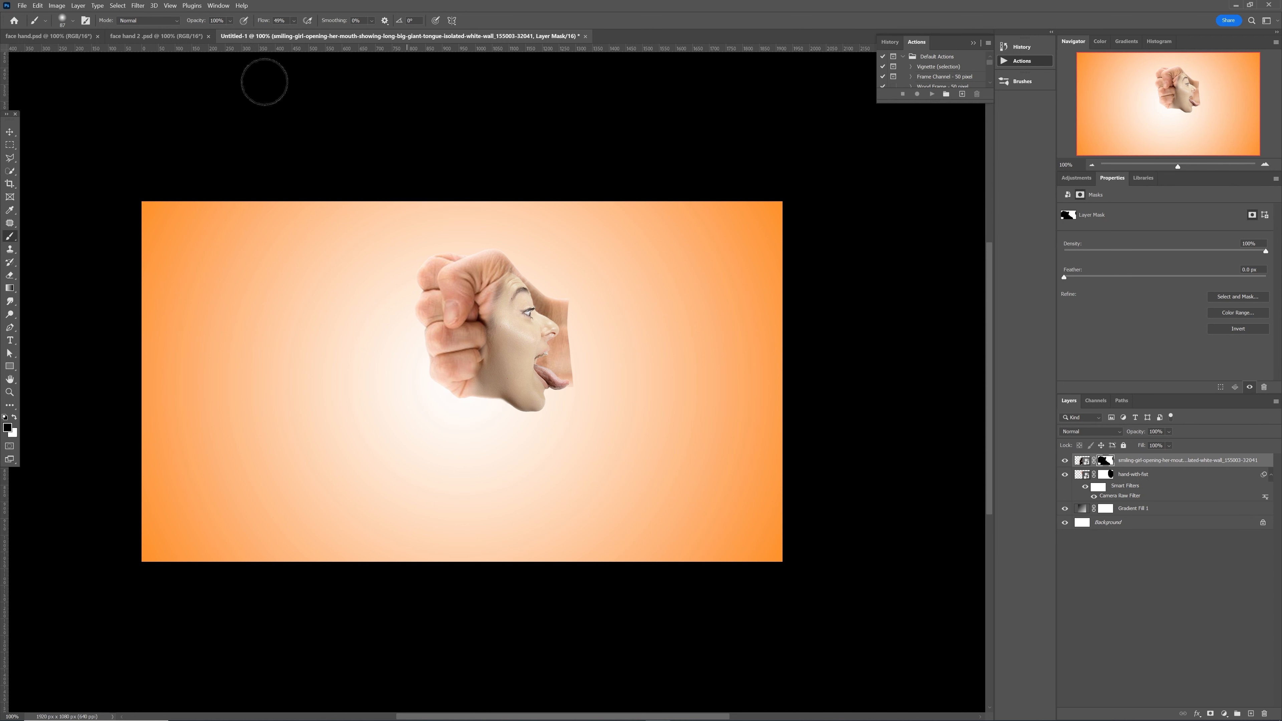
{"action": "left_click", "coordinate": [230, 22]}
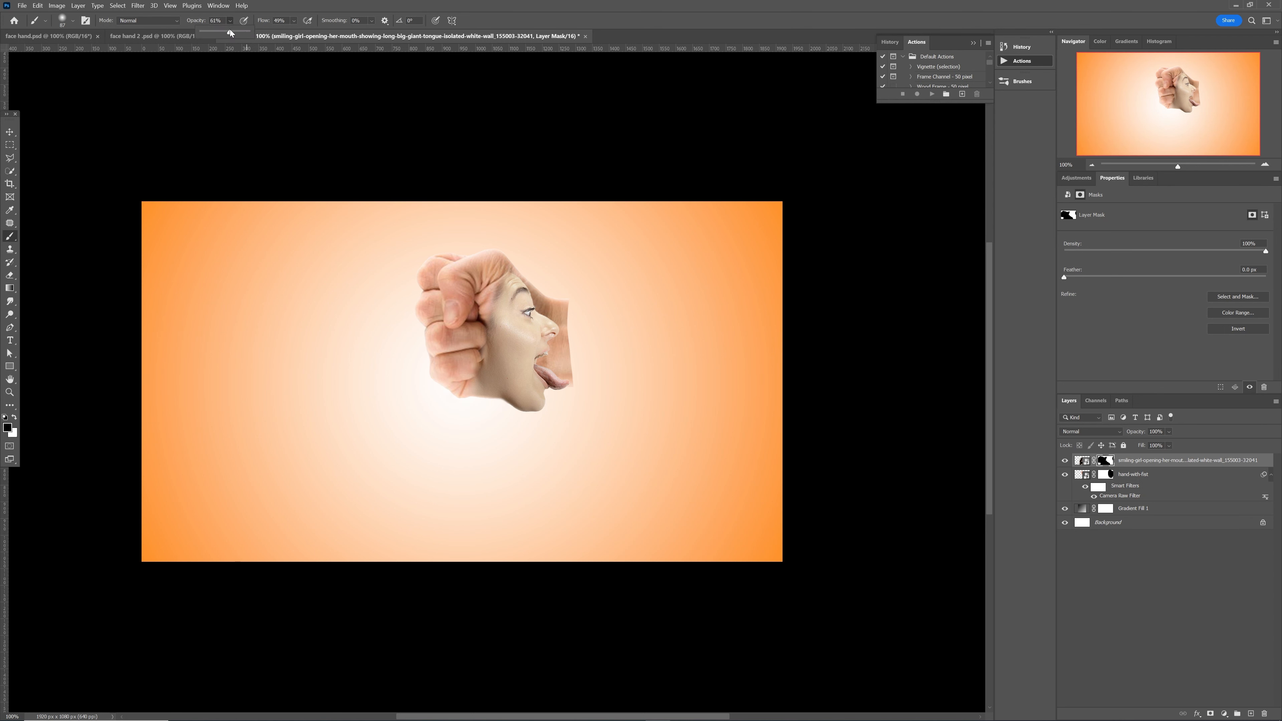
{"action": "mouse_move", "coordinate": [476, 276]}
{"action": "left_mouse_down"}
{"action": "mouse_move", "coordinate": [475, 358]}
{"action": "mouse_move", "coordinate": [460, 386]}
{"action": "left_mouse_up"}
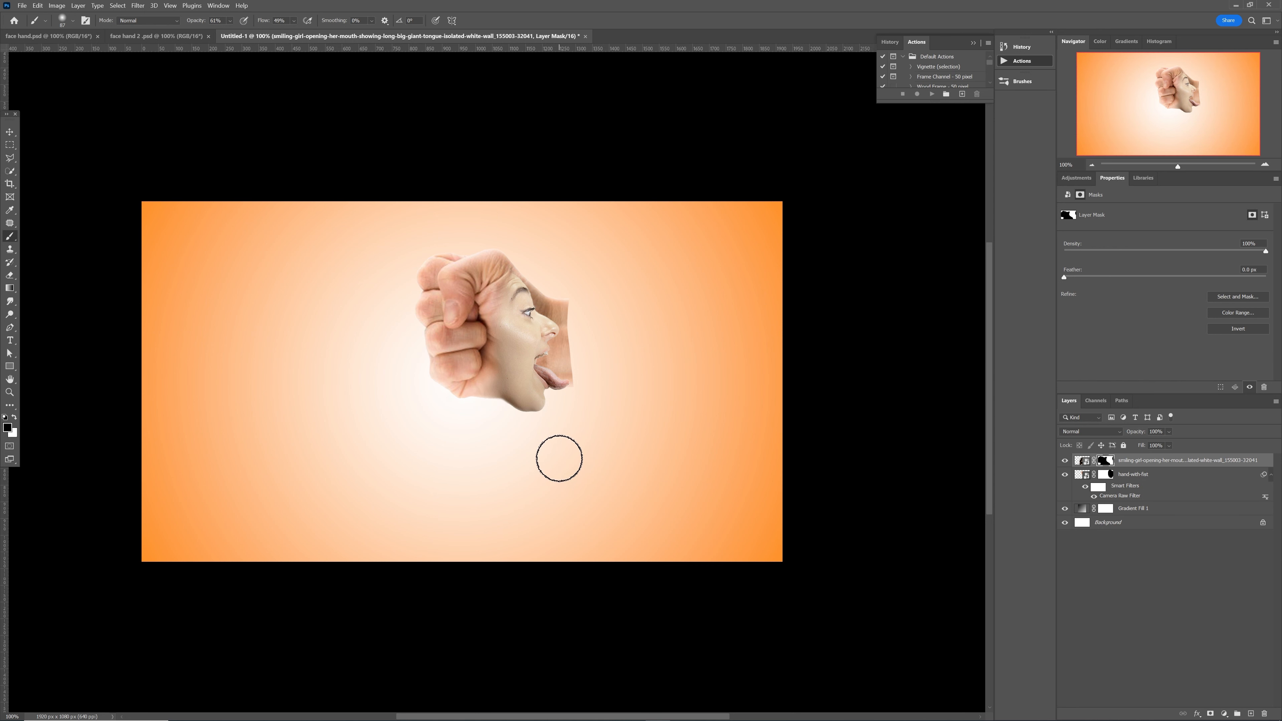
Step: Paint out the remaining wrist in front of the girl's face on the fist layer's mask with the soft brush
{"action": "key", "text": "v"}
{"action": "left_click", "coordinate": [1156, 476]}
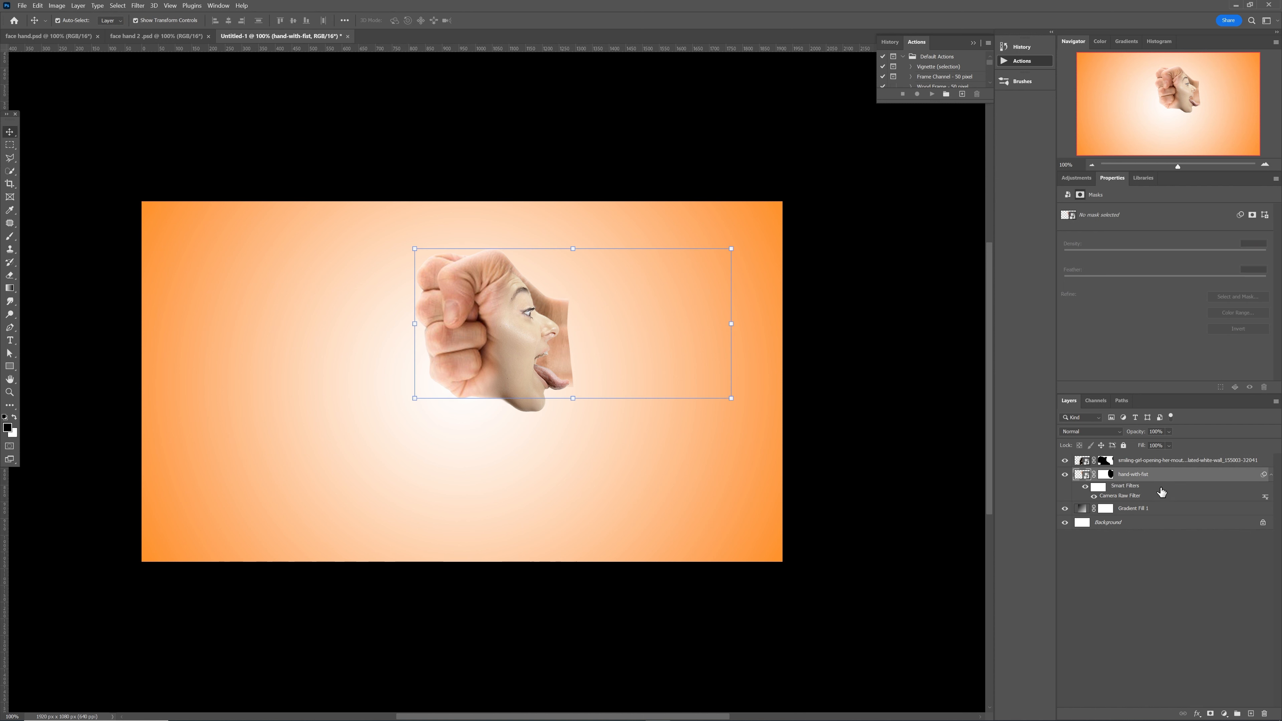
{"action": "left_click", "coordinate": [1106, 475]}
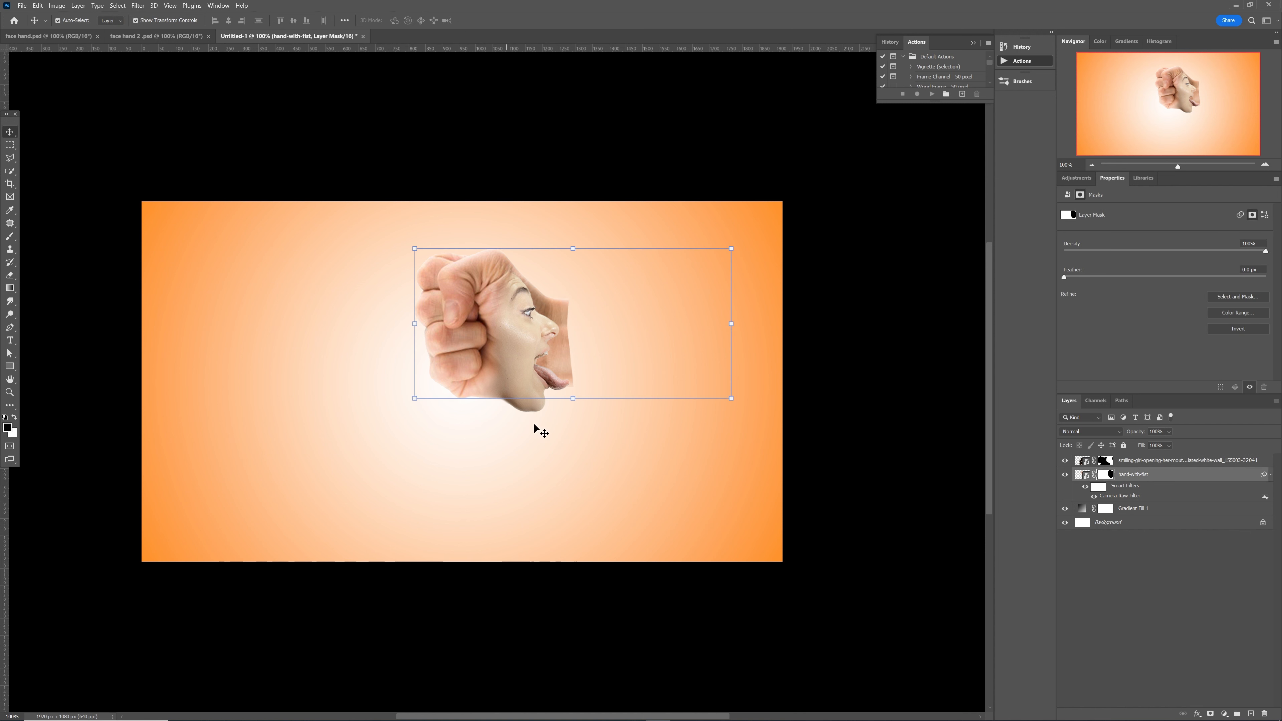
{"action": "key", "text": "b"}
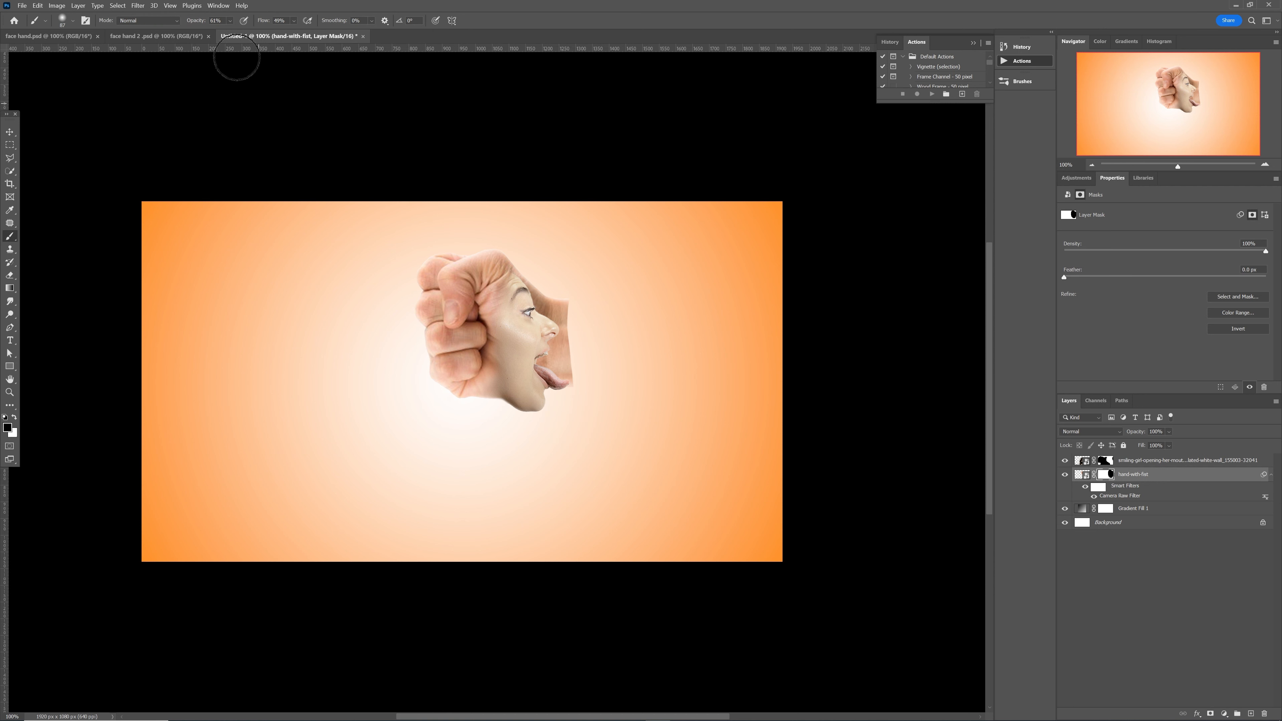
{"action": "left_click", "coordinate": [230, 21]}
{"action": "mouse_move", "coordinate": [572, 315]}
{"action": "left_mouse_down"}
{"action": "mouse_move", "coordinate": [562, 386]}
{"action": "mouse_move", "coordinate": [529, 360]}
{"action": "mouse_move", "coordinate": [567, 384]}
{"action": "mouse_move", "coordinate": [636, 341]}
{"action": "mouse_move", "coordinate": [655, 292]}
{"action": "mouse_move", "coordinate": [655, 257]}
{"action": "mouse_move", "coordinate": [641, 276]}
{"action": "mouse_move", "coordinate": [636, 247]}
{"action": "mouse_move", "coordinate": [612, 289]}
{"action": "mouse_move", "coordinate": [593, 243]}
{"action": "left_mouse_up"}
{"action": "key", "text": "ctrl+0"}
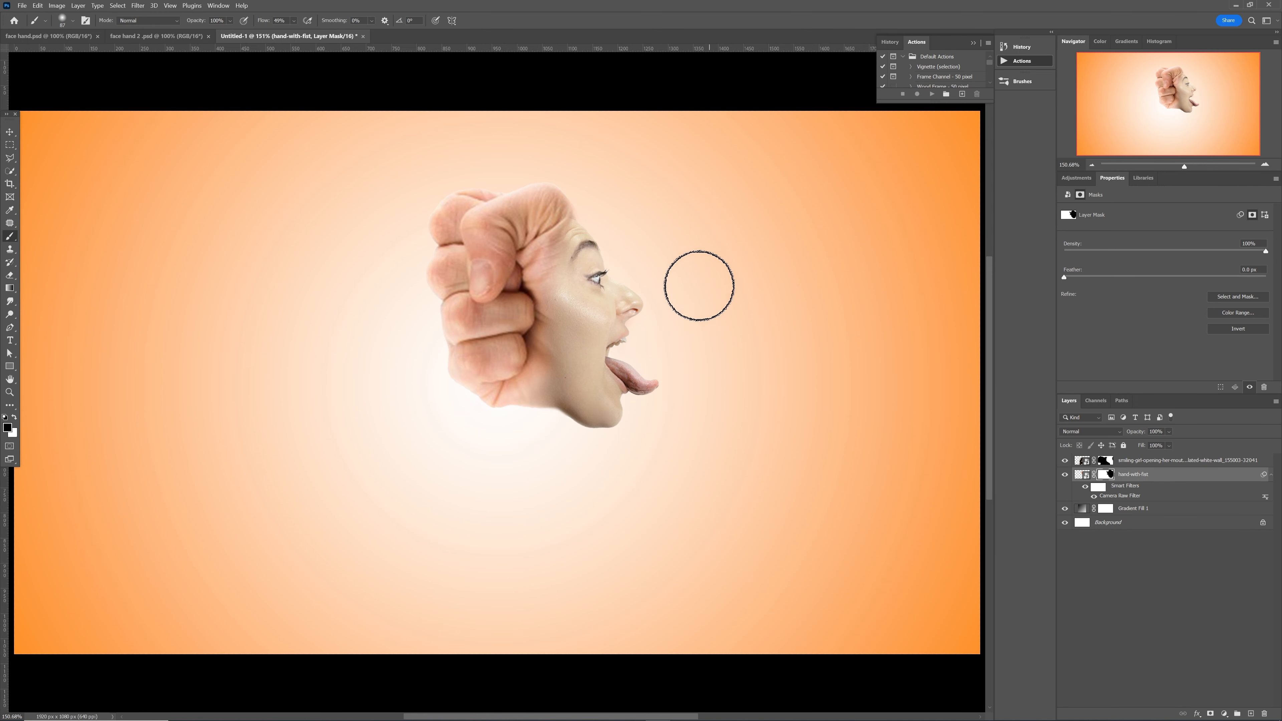
{"action": "key", "text": "z"}
{"action": "left_click_drag", "start_coordinate": [515, 366], "coordinate": [553, 389]}
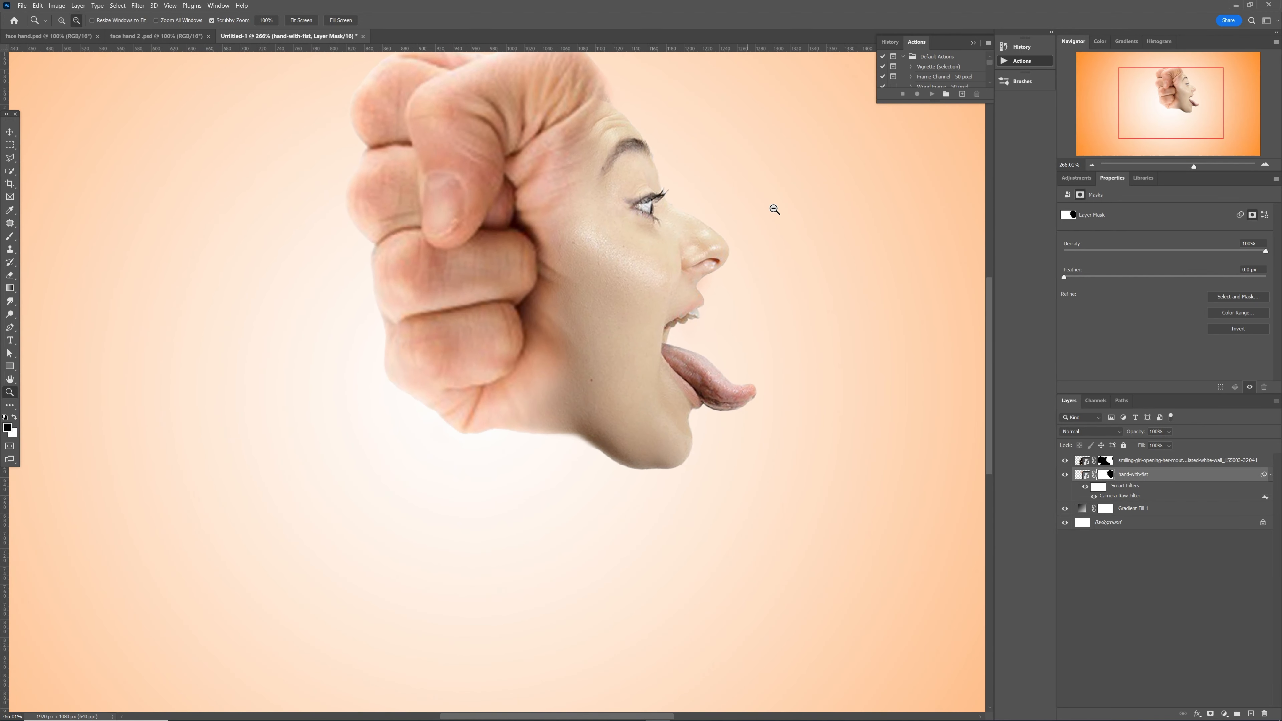
Step: Trim the outer edge where the fist meets the forehead on the fist layer's mask, using a 19 px Hard Round brush
{"action": "mouse_move", "coordinate": [804, 189]}
{"action": "left_mouse_down"}
{"action": "mouse_move", "coordinate": [785, 220]}
{"action": "mouse_move", "coordinate": [764, 341]}
{"action": "left_mouse_up"}
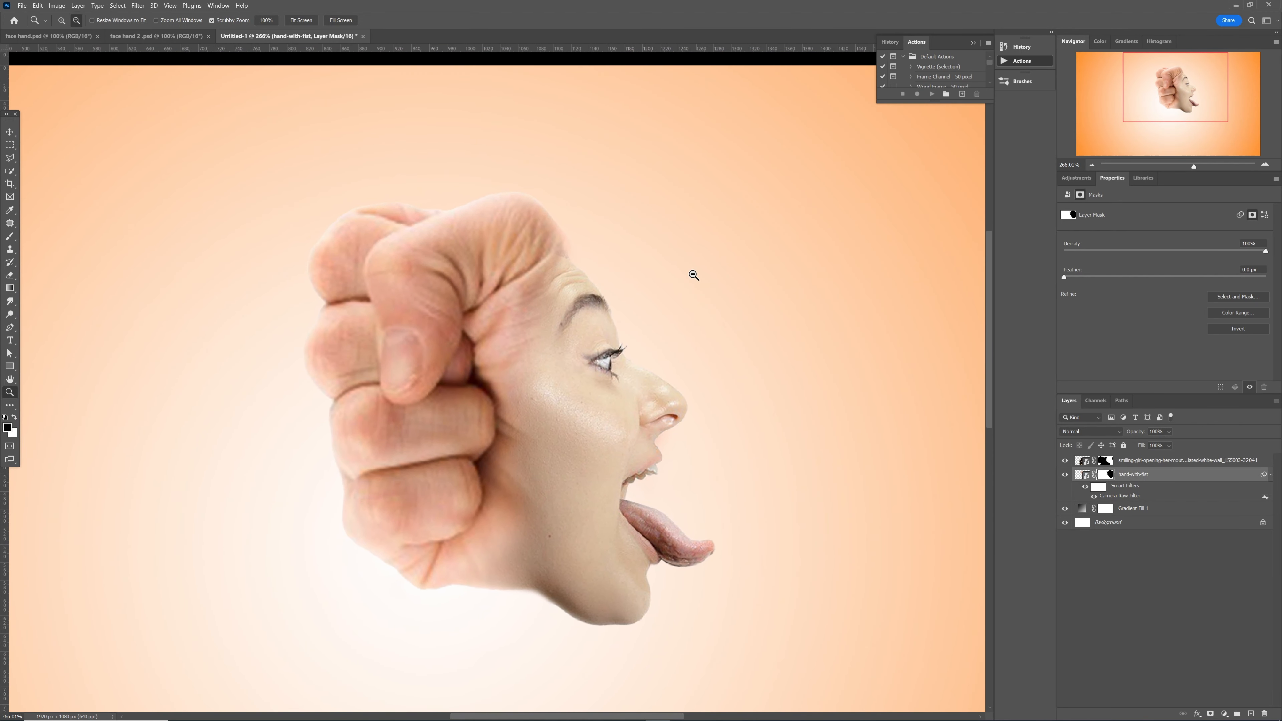
{"action": "key", "text": "b"}
{"action": "right_click", "coordinate": [664, 267]}
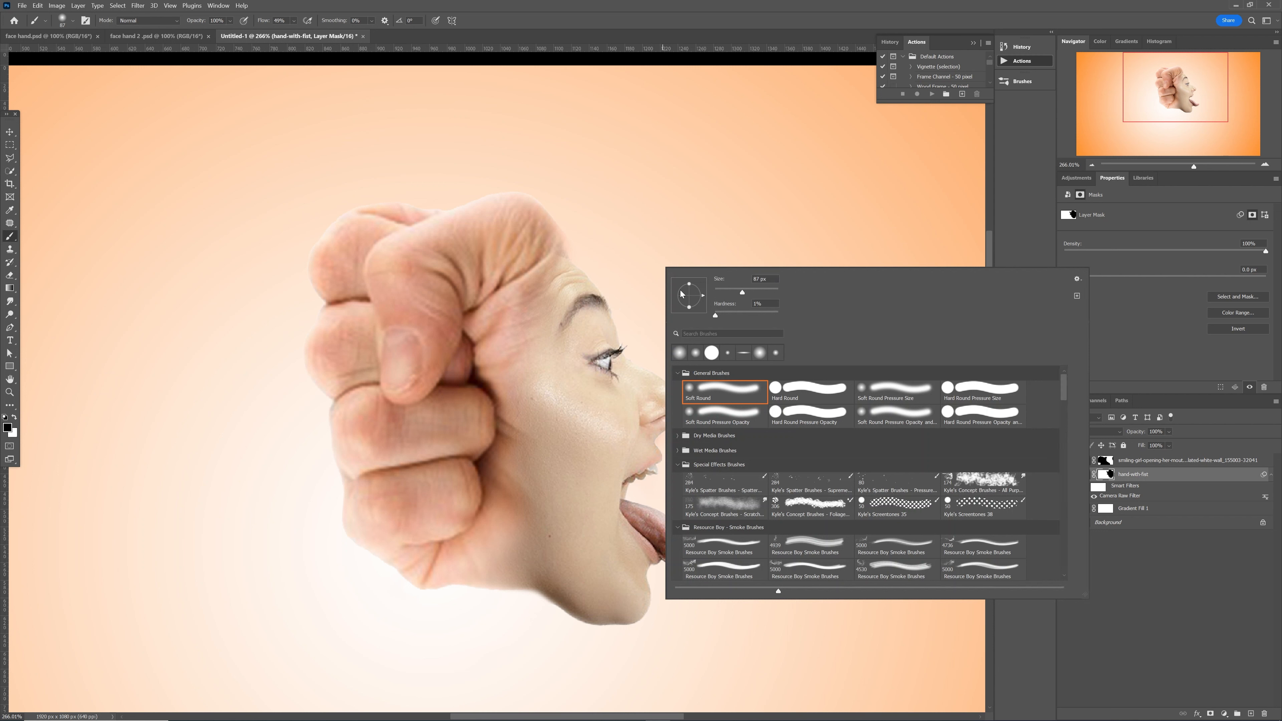
{"action": "left_click", "coordinate": [790, 399]}
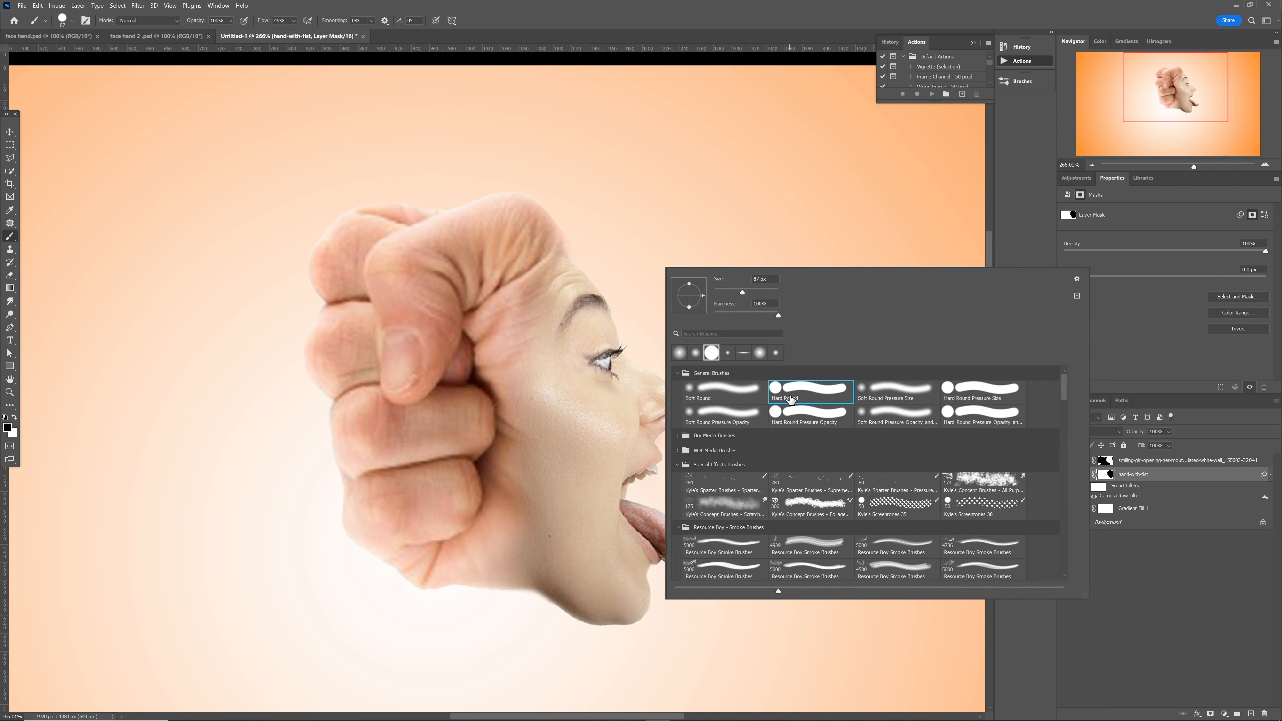
{"action": "right_click", "coordinate": [618, 222], "text": "alt"}
{"action": "mouse_move", "coordinate": [618, 222]}
{"action": "left_mouse_down"}
{"action": "mouse_move", "coordinate": [594, 218]}
{"action": "mouse_move", "coordinate": [596, 239]}
{"action": "left_mouse_up"}
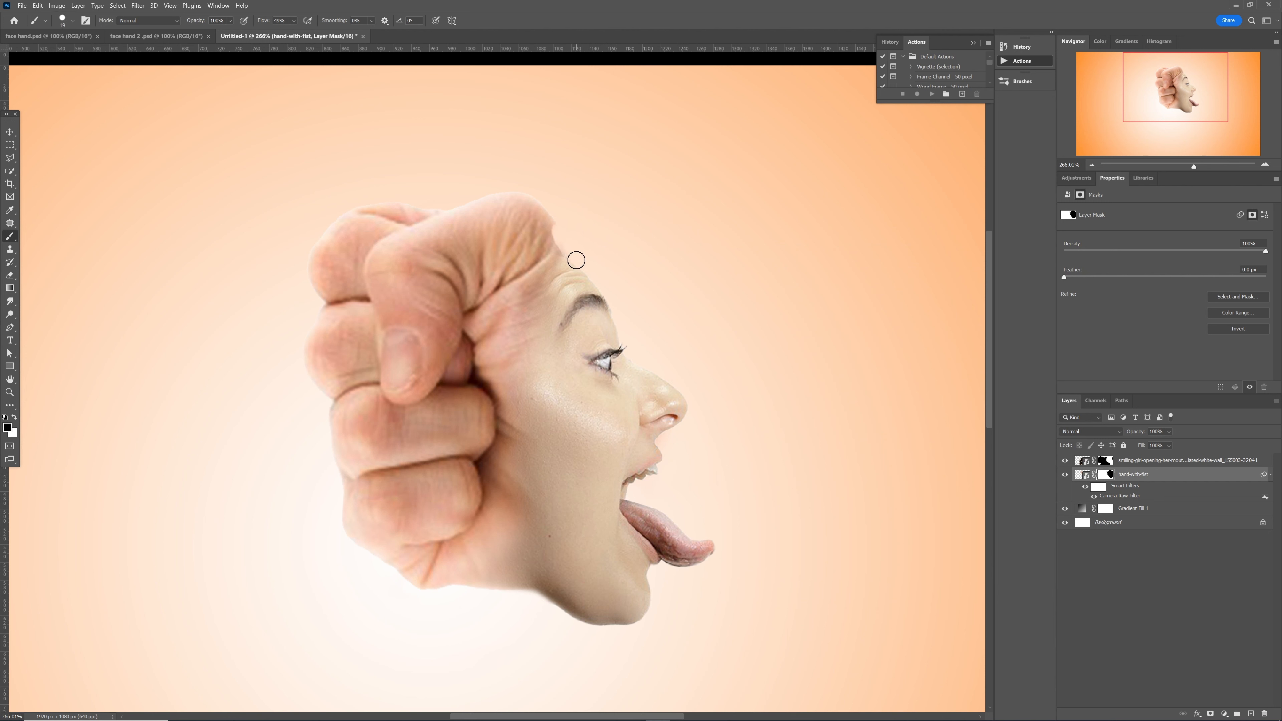
Step: Make the girl layer's mask the active target for the Brush tool
{"action": "key", "text": "v"}
{"action": "left_click", "coordinate": [573, 299]}
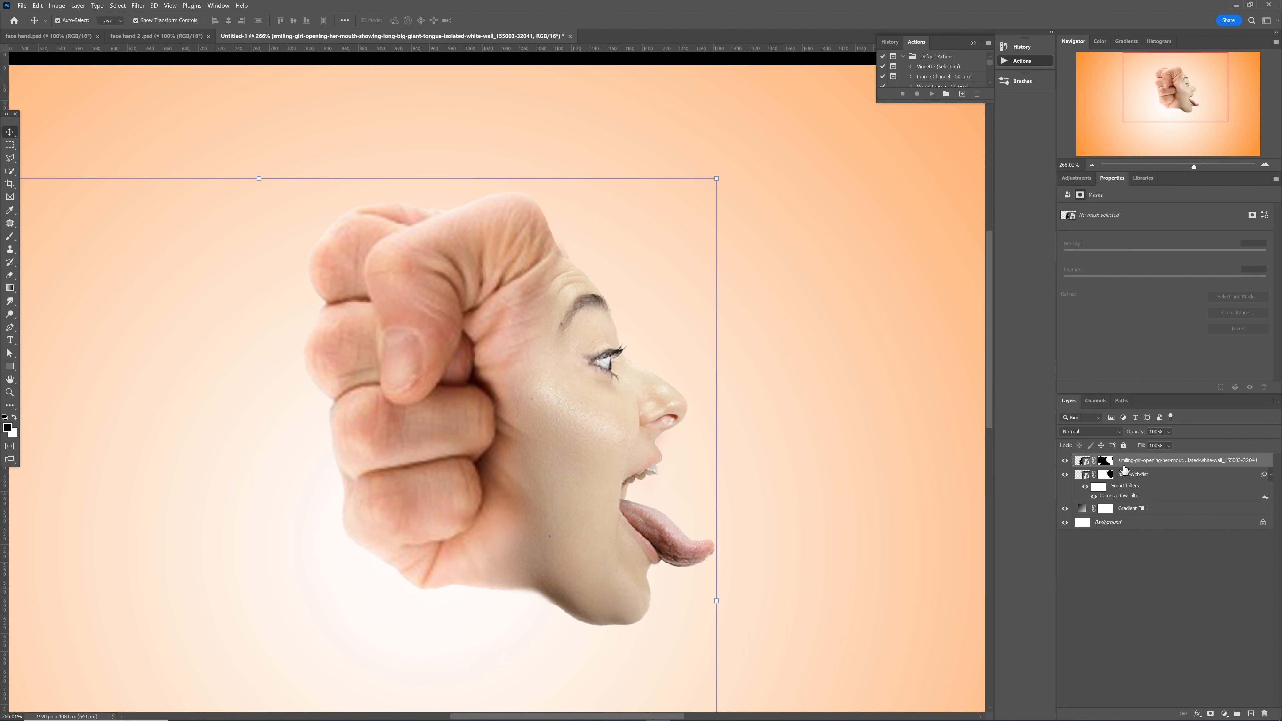
{"action": "left_click", "coordinate": [1106, 460]}
{"action": "key", "text": "b"}
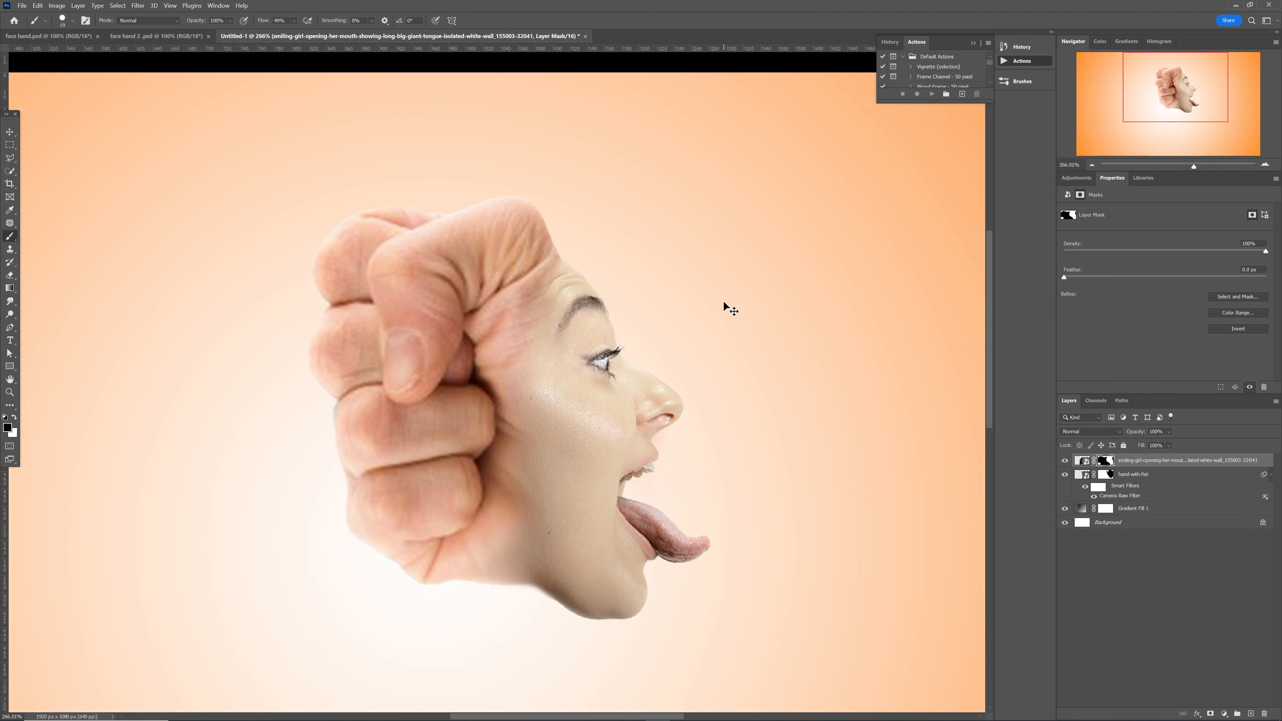
Step: Add a Color Balance adjustment clipped to the girl layer and set the midtones' Cyan-Red value to +54
{"action": "key", "text": "ctrl+1"}
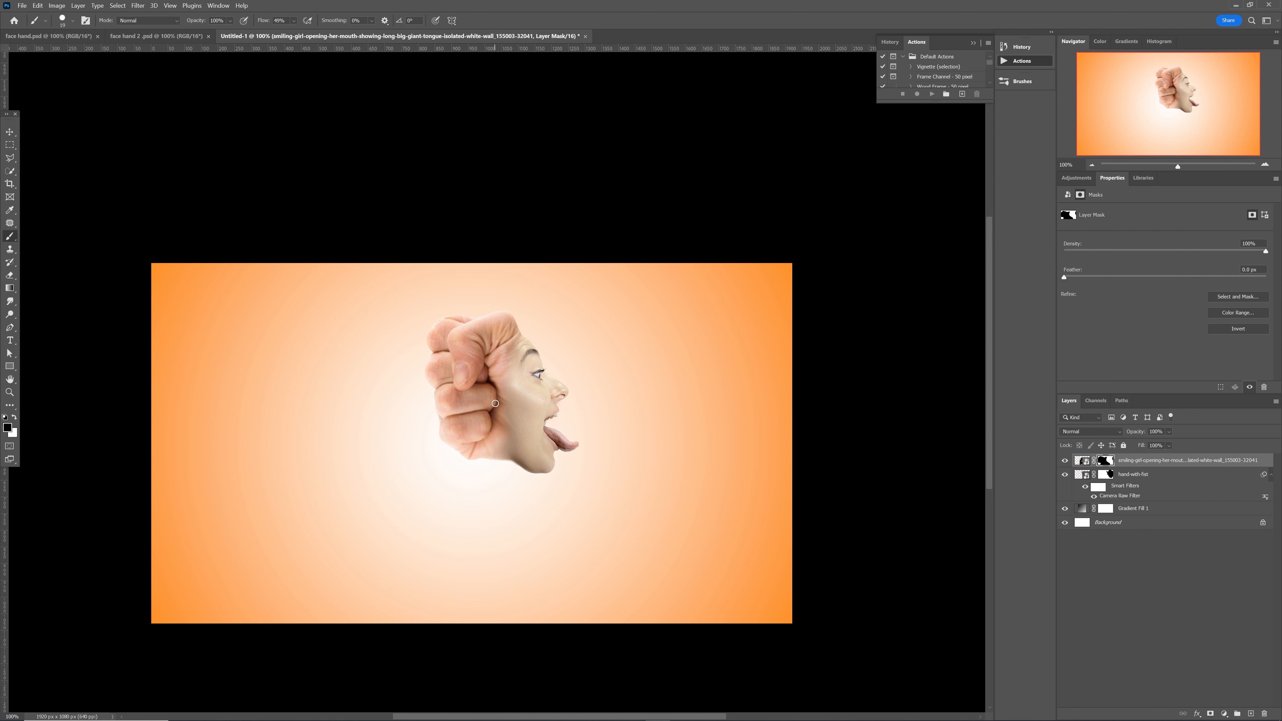
{"action": "left_click", "coordinate": [1082, 463]}
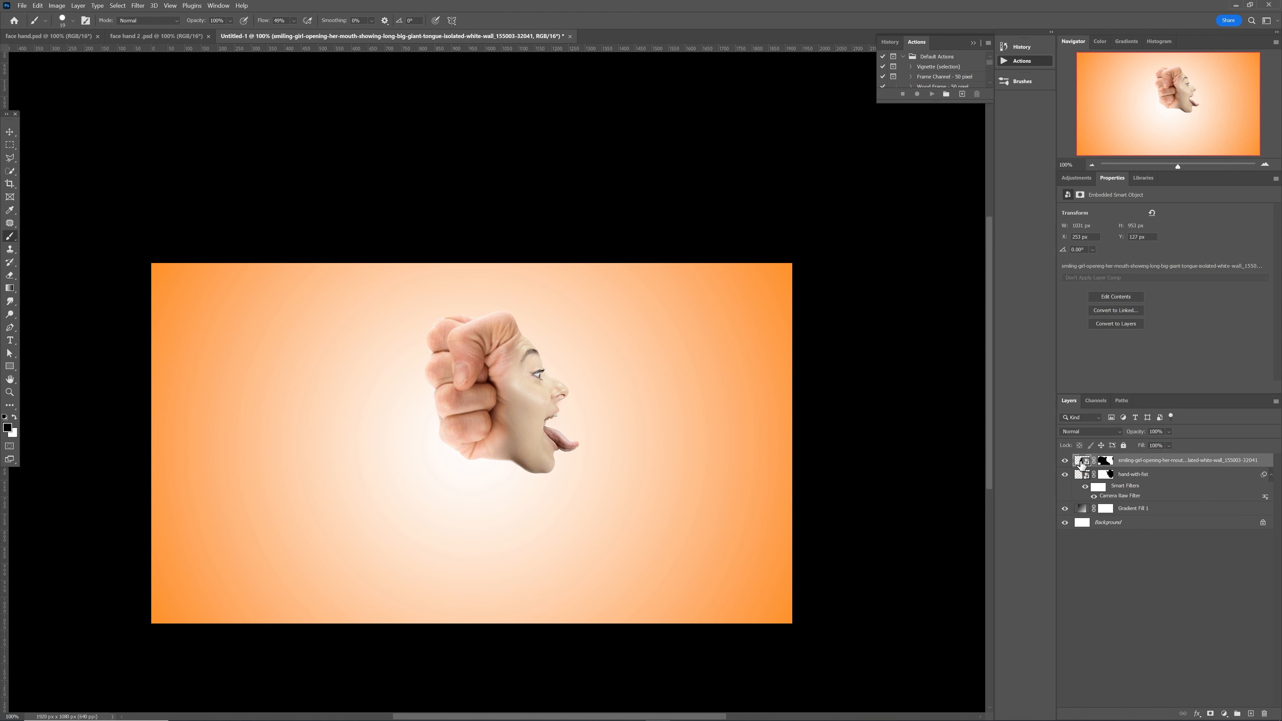
{"action": "left_click", "coordinate": [1078, 179]}
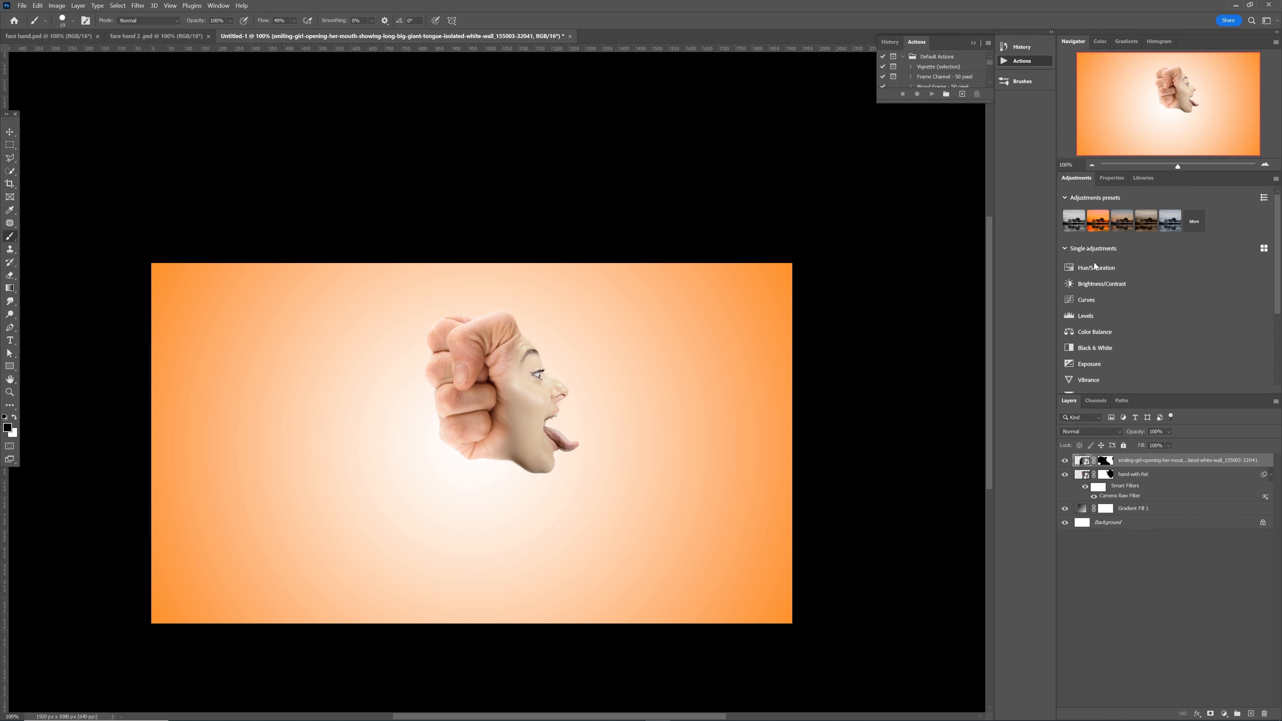
{"action": "left_click", "coordinate": [1097, 337]}
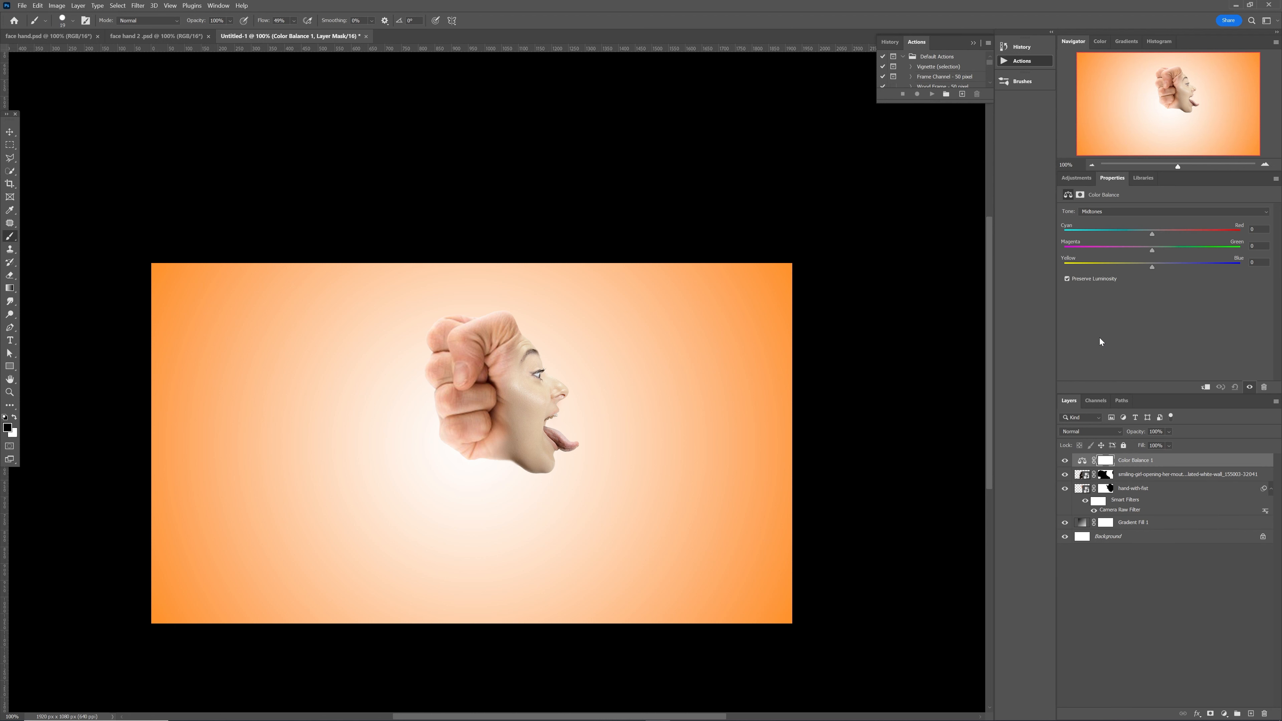
{"action": "left_click", "coordinate": [1206, 388]}
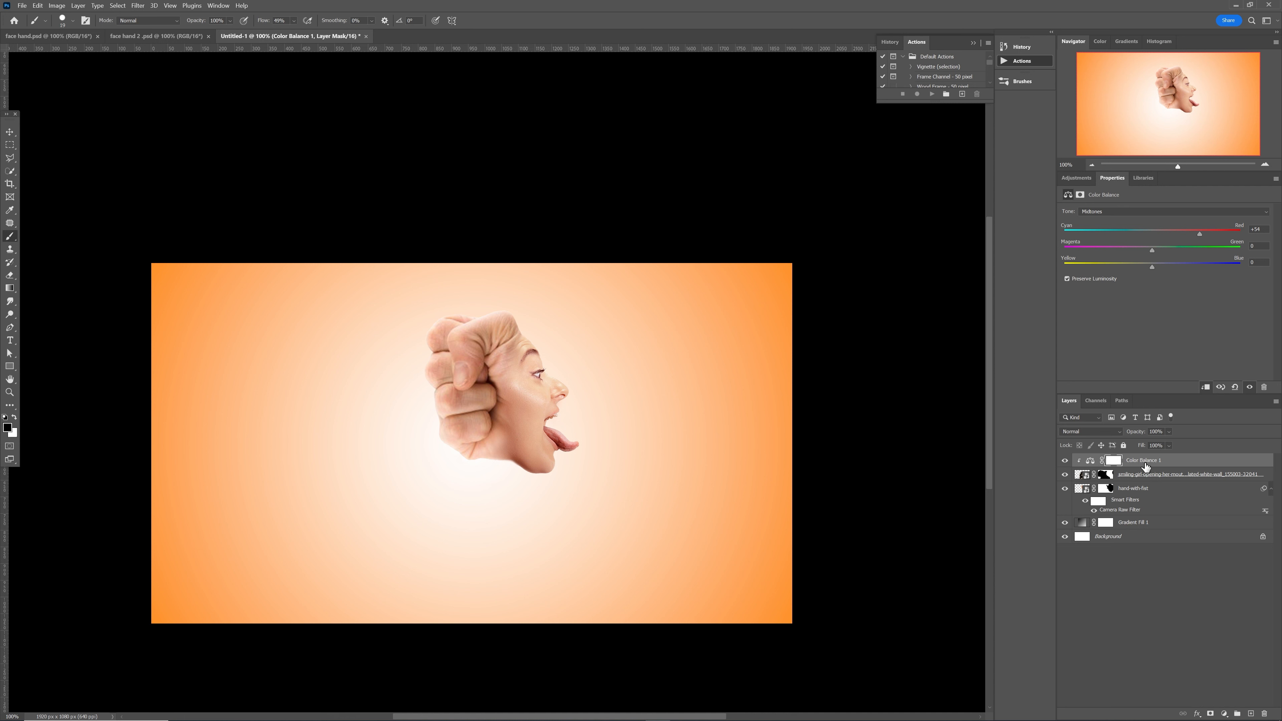
Step: Merge the Color Balance adjustment, the girl layer and the hand-with-fist layer into one layer
{"action": "left_click", "coordinate": [1161, 490], "text": "shift"}
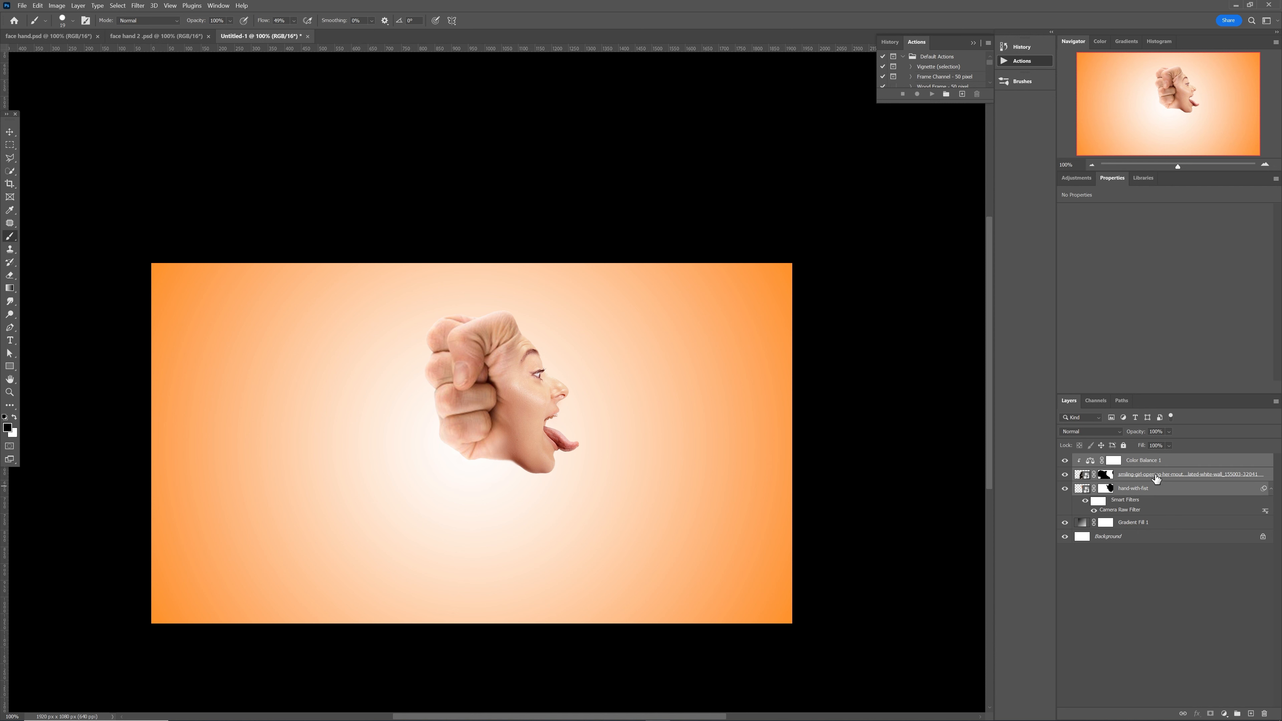
{"action": "right_click", "coordinate": [1156, 477]}
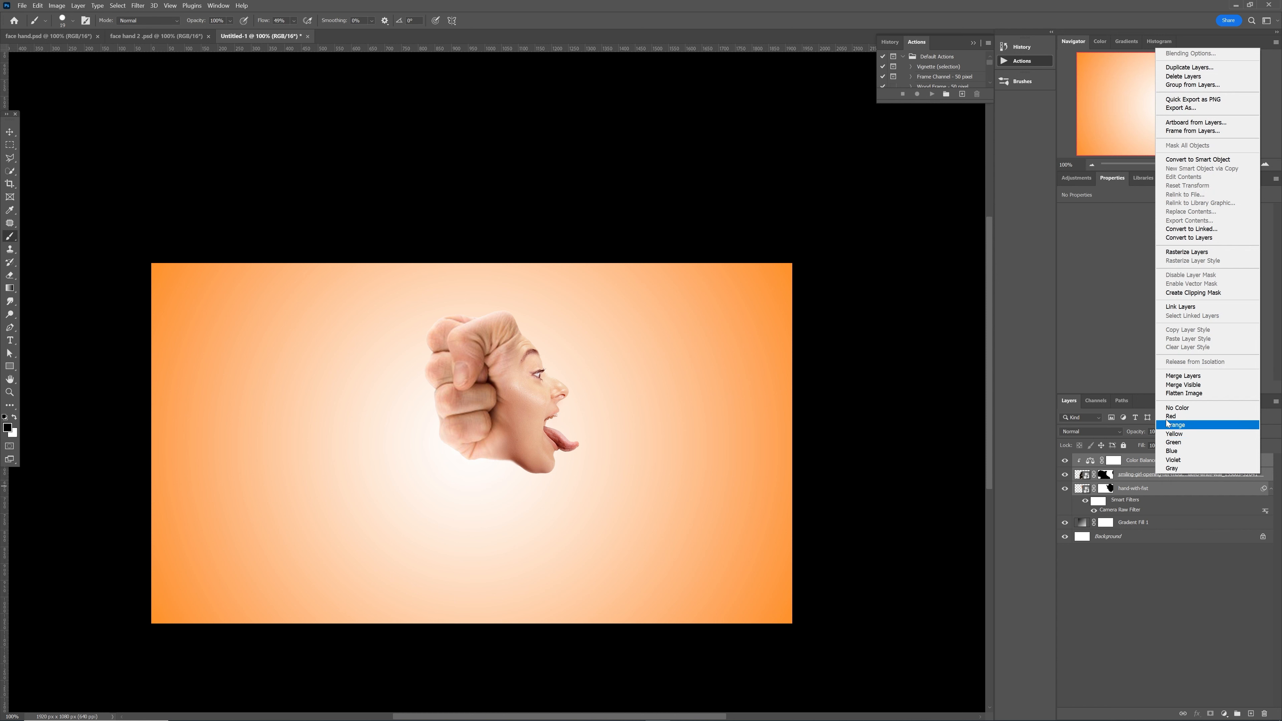
{"action": "left_click", "coordinate": [1177, 376]}
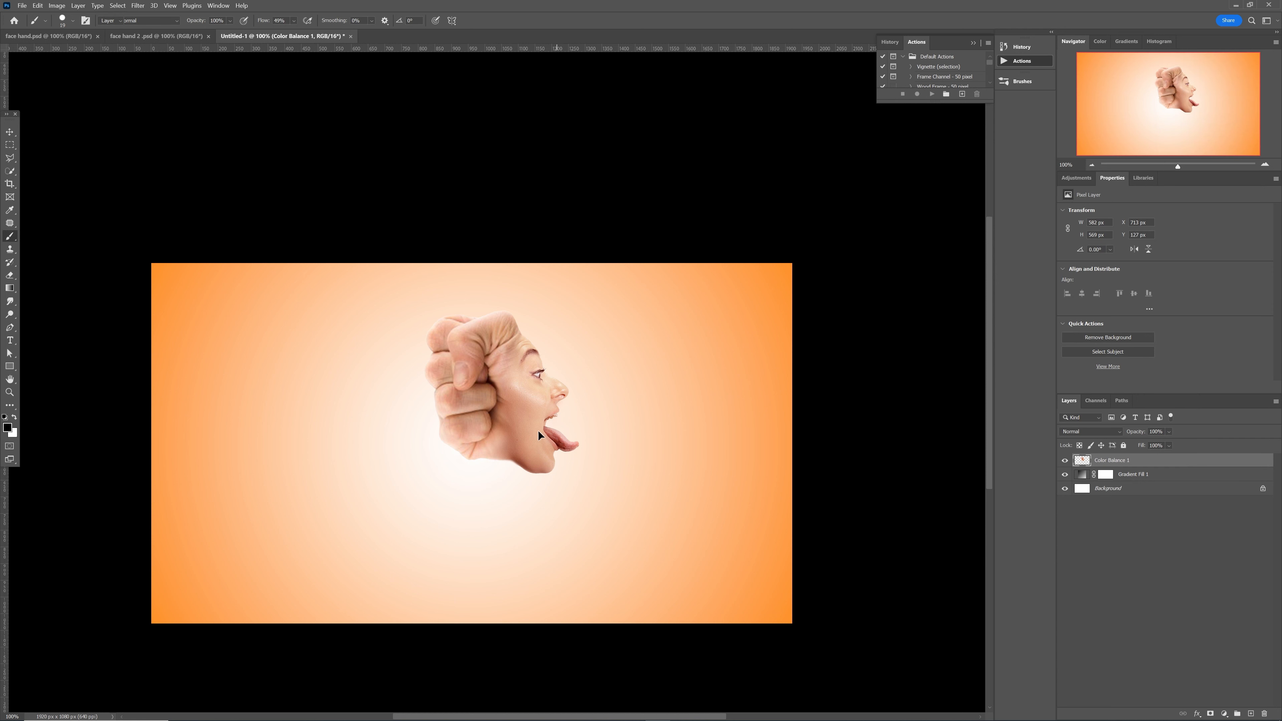
Step: Enlarge the merged fist-face so it fills most of the canvas height, and move it towards the canvas centre
{"action": "key", "text": "v"}
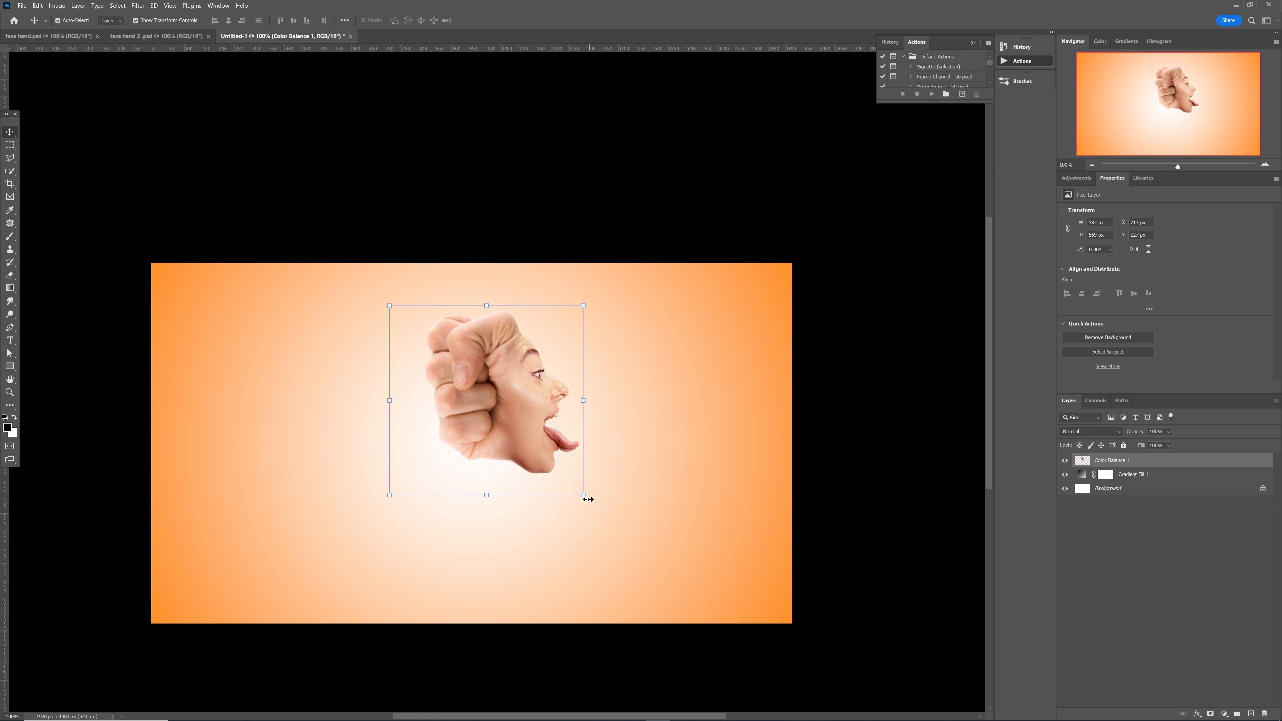
{"action": "left_click_drag", "start_coordinate": [584, 495], "coordinate": [683, 592]}
{"action": "left_click_drag", "start_coordinate": [390, 304], "coordinate": [350, 267]}
{"action": "left_click_drag", "start_coordinate": [450, 352], "coordinate": [401, 353]}
{"action": "key", "text": "Return"}
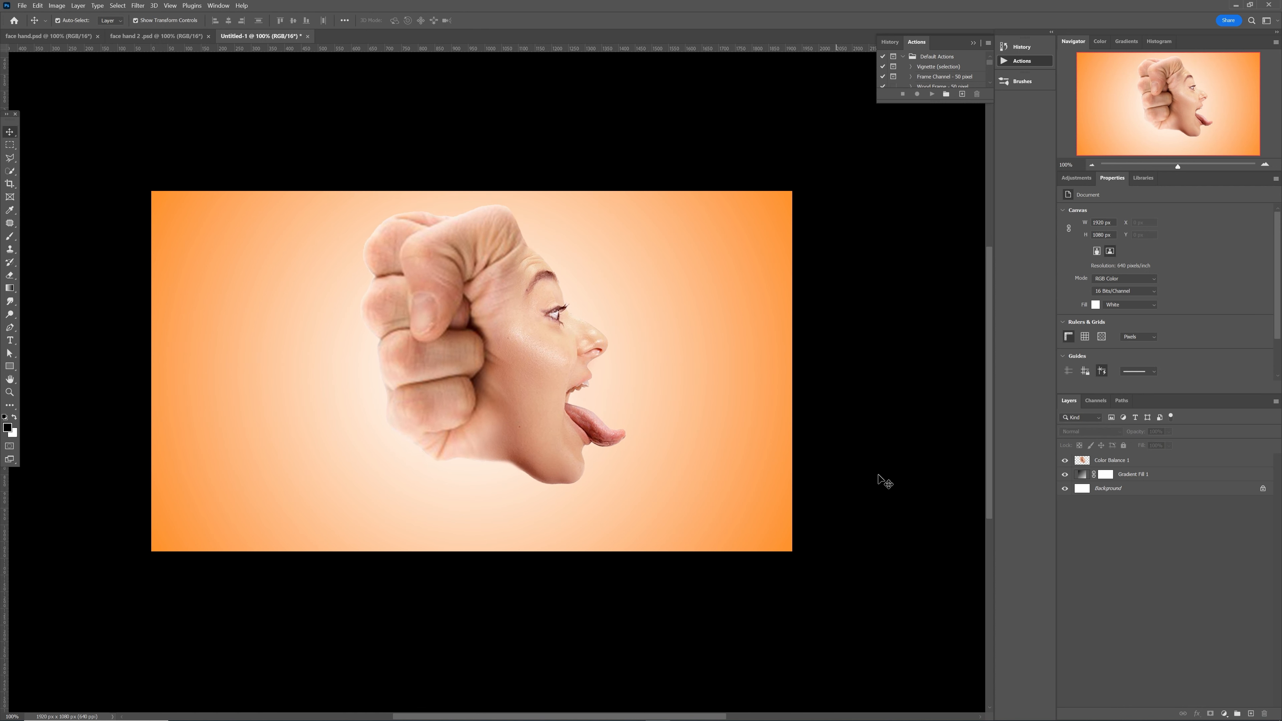
Step: Create a new empty layer and place it above the merged fist-face layer
{"action": "left_click", "coordinate": [742, 443]}
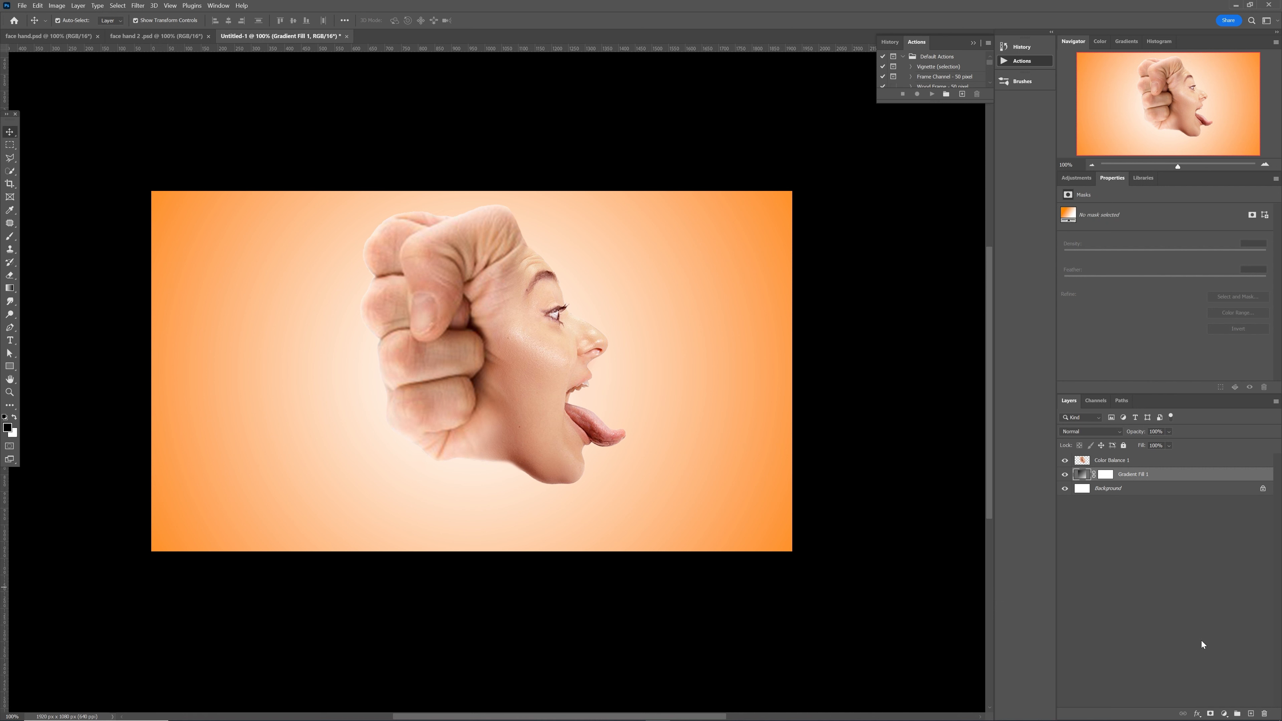
{"action": "left_click", "coordinate": [1251, 714]}
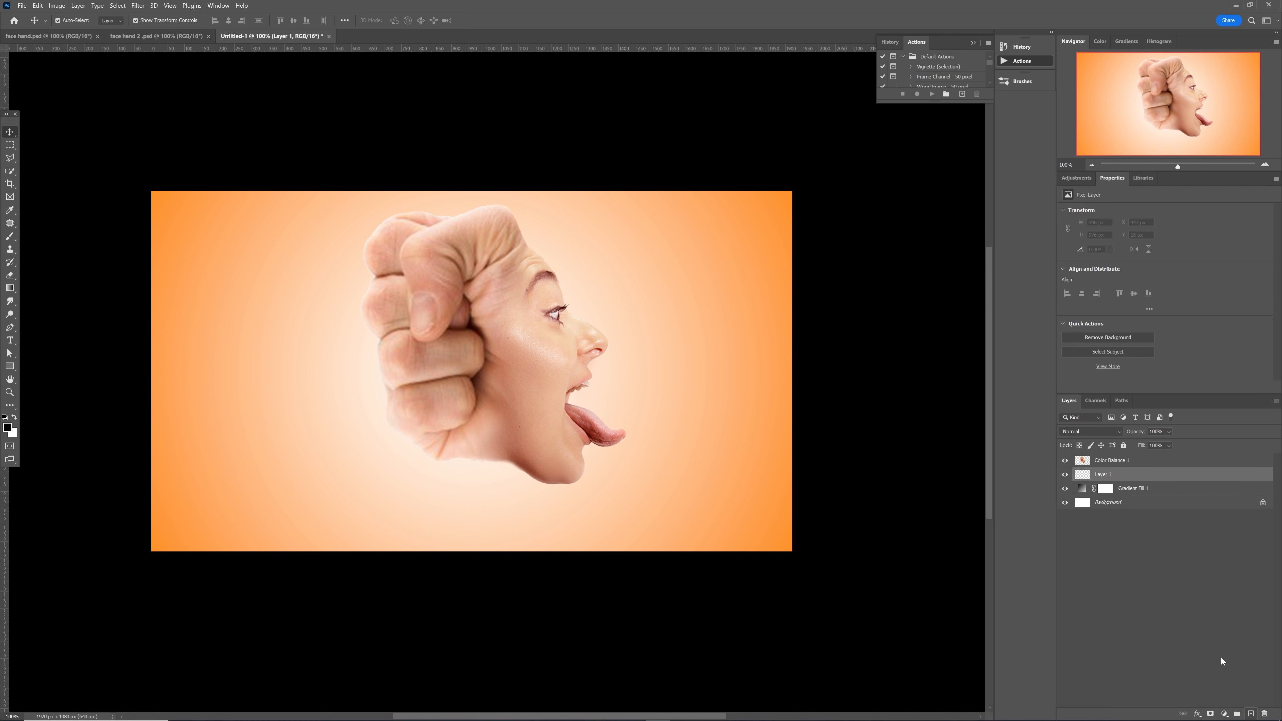
{"action": "left_click_drag", "start_coordinate": [1139, 463], "coordinate": [1134, 454]}
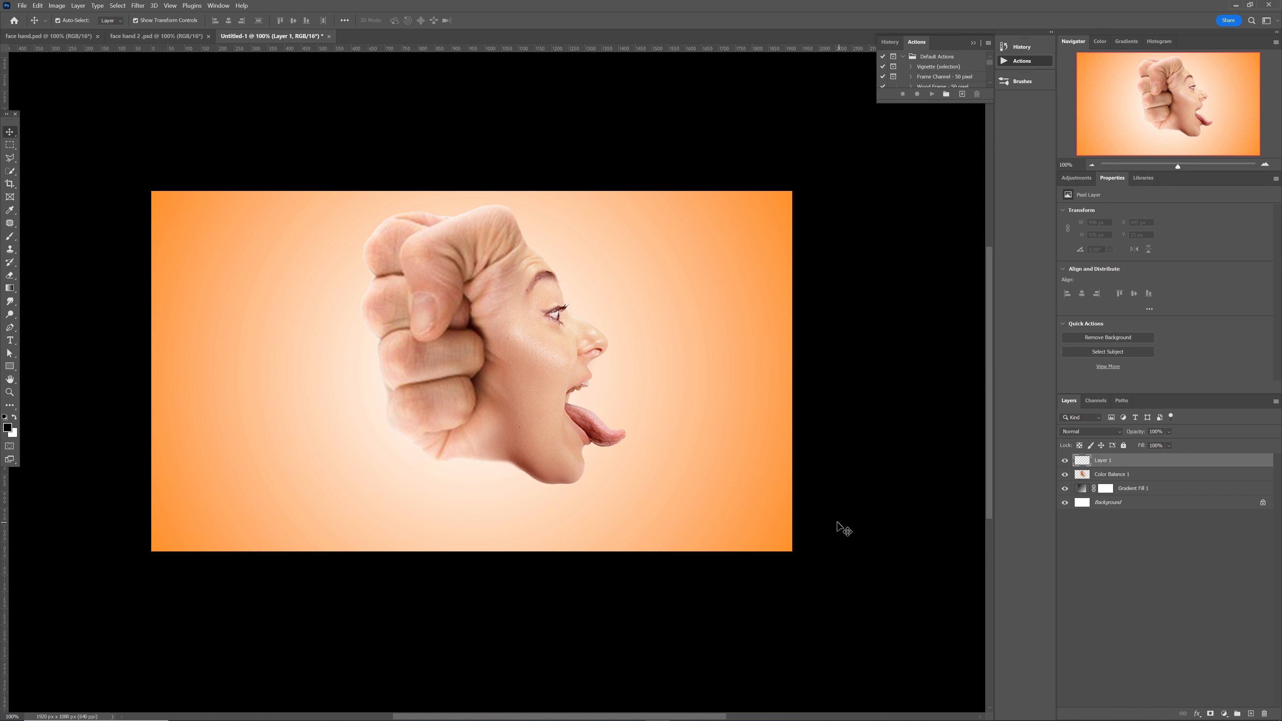
Step: Paint a single large black dab over the cheek on the new layer with a Soft Round brush at 100% flow
{"action": "key", "text": "b"}
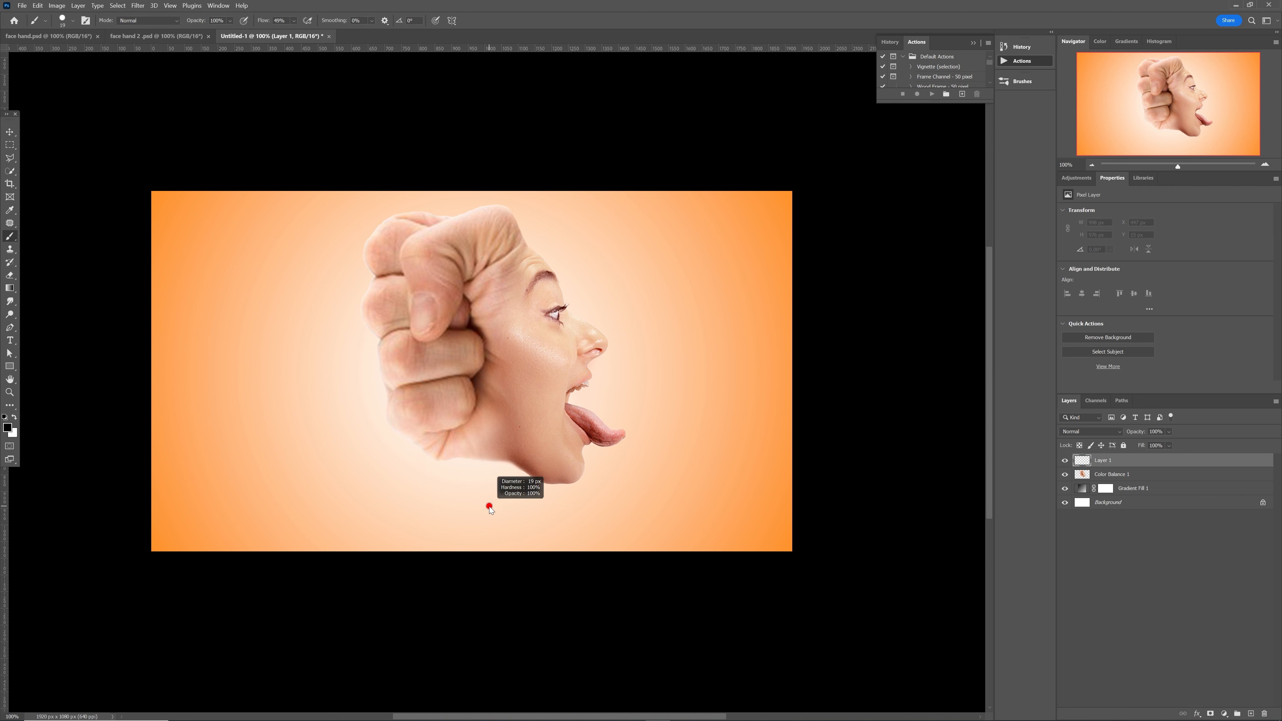
{"action": "left_click_drag", "start_coordinate": [519, 505], "coordinate": [596, 505]}
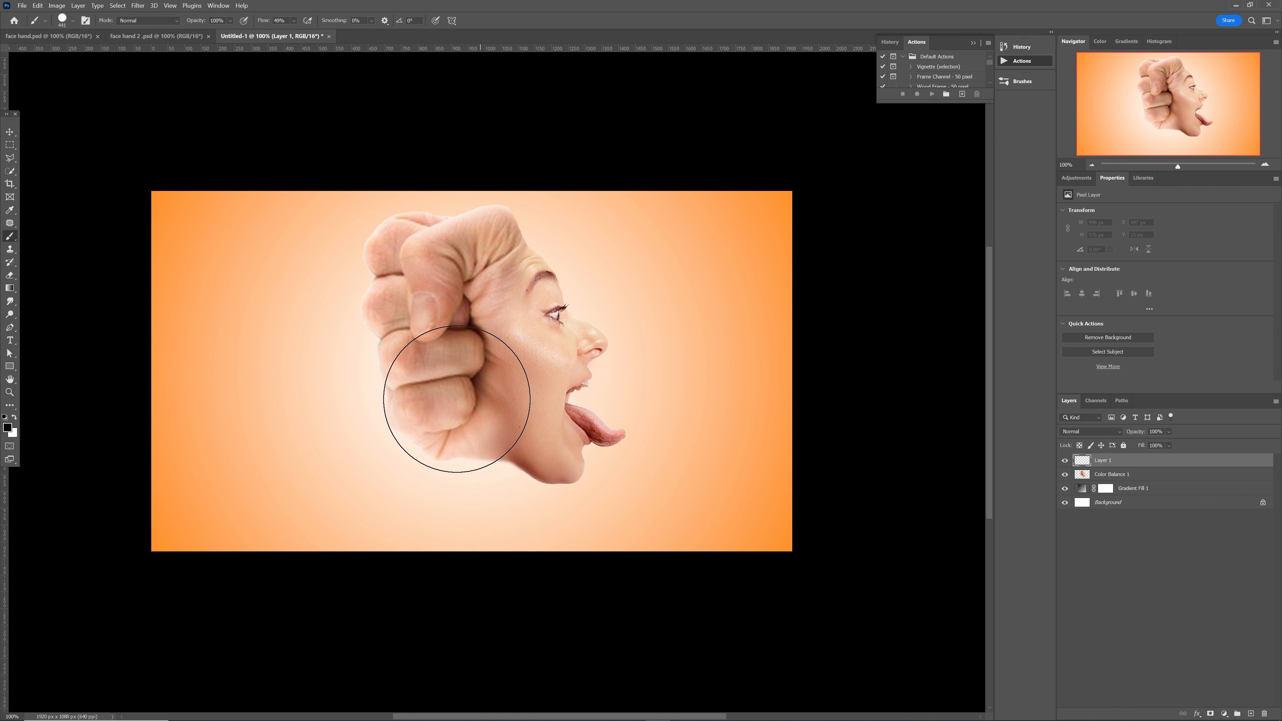
{"action": "right_click", "coordinate": [458, 402]}
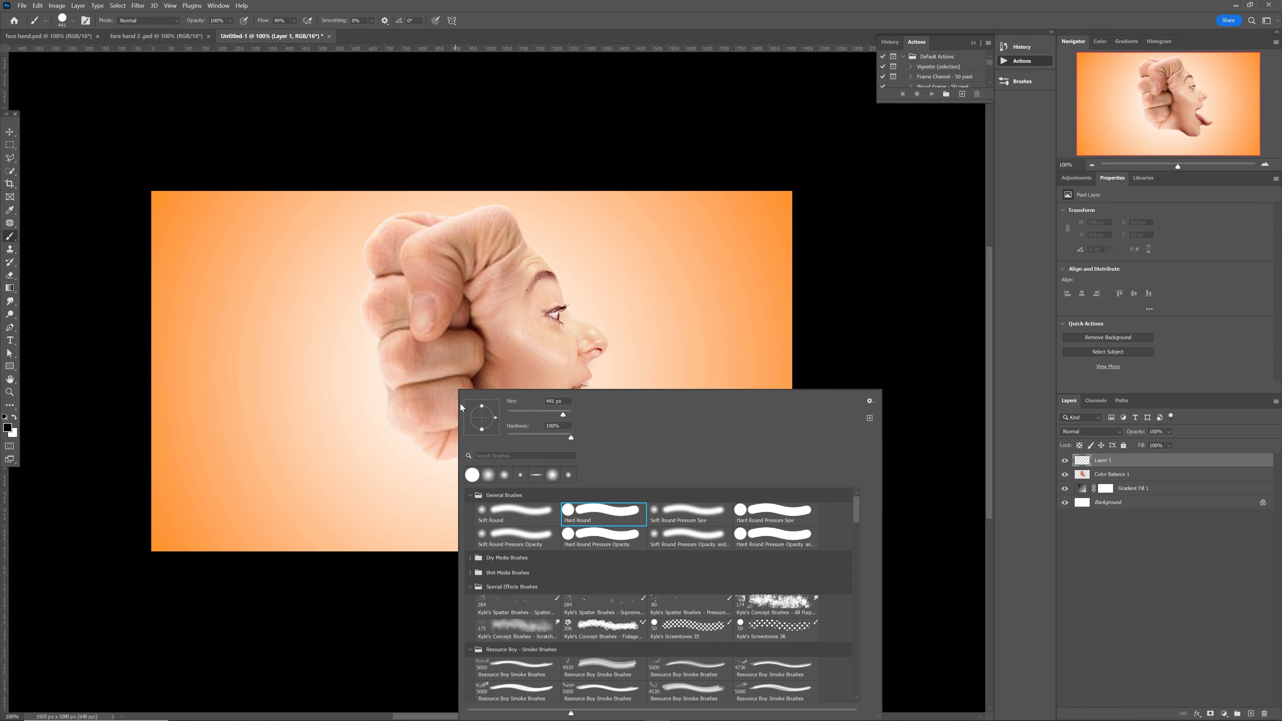
{"action": "left_click", "coordinate": [511, 516]}
{"action": "left_click", "coordinate": [374, 574]}
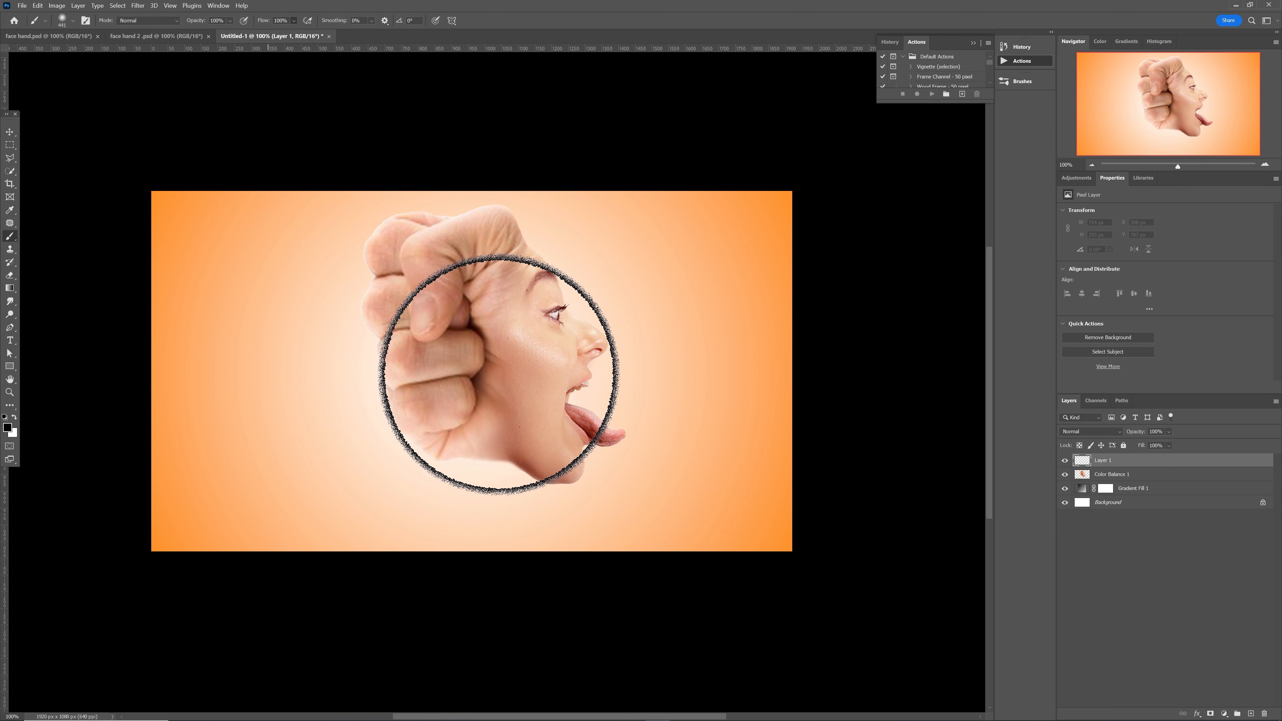
{"action": "left_click", "coordinate": [499, 374]}
Step: Squash the black dab to about 30% height and position it below the chin as a ground shadow
{"action": "key", "text": "v"}
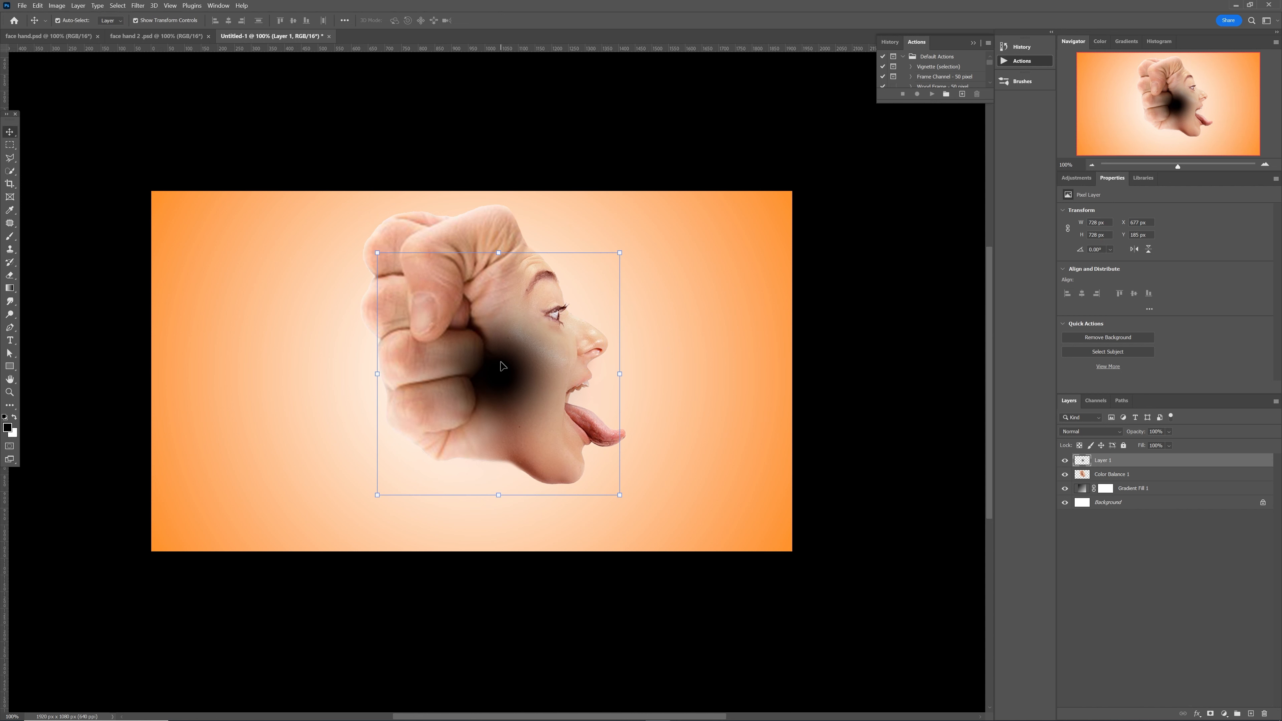
{"action": "left_click_drag", "start_coordinate": [498, 252], "coordinate": [503, 517]}
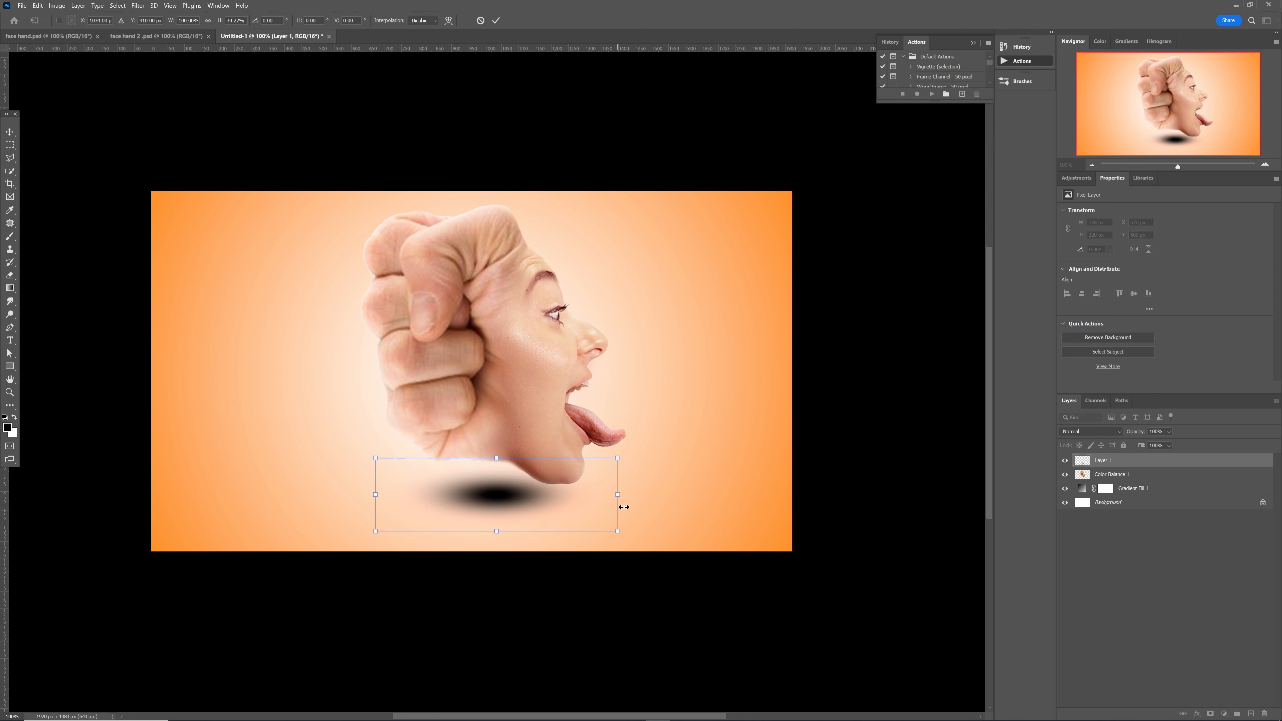